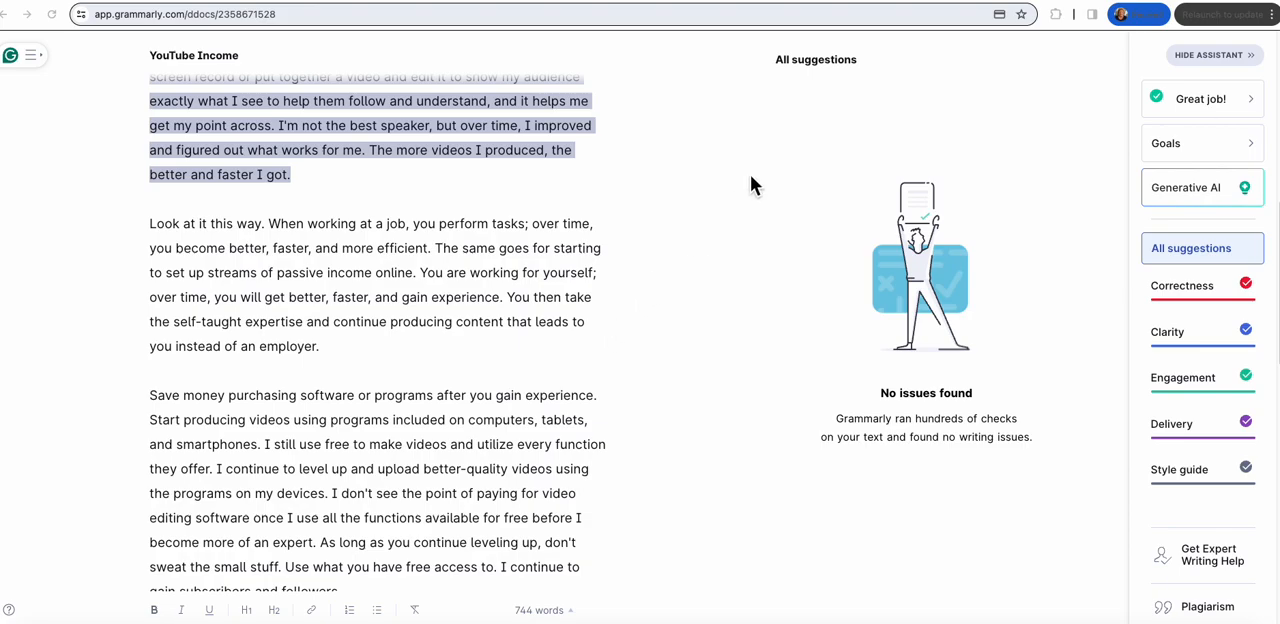
Step: Switch to the Ways To Make Xtra Money Blogger site and look through the posts on its home page
left_click(997, 0)
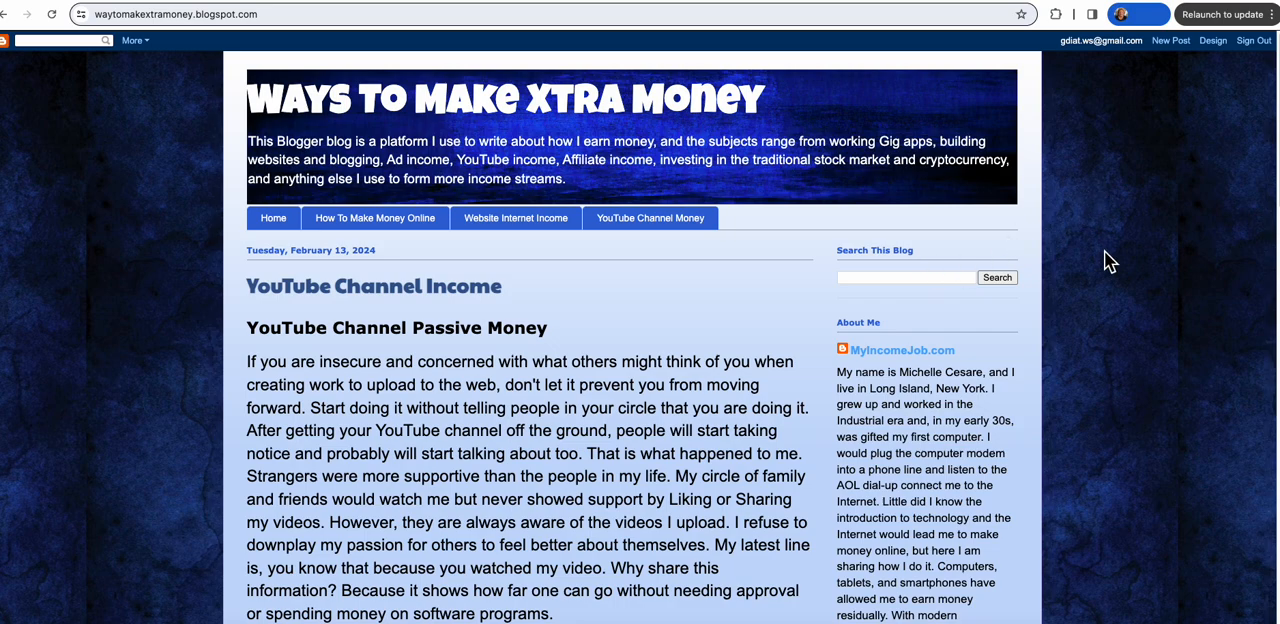
scroll(1105, 253, "down", 5)
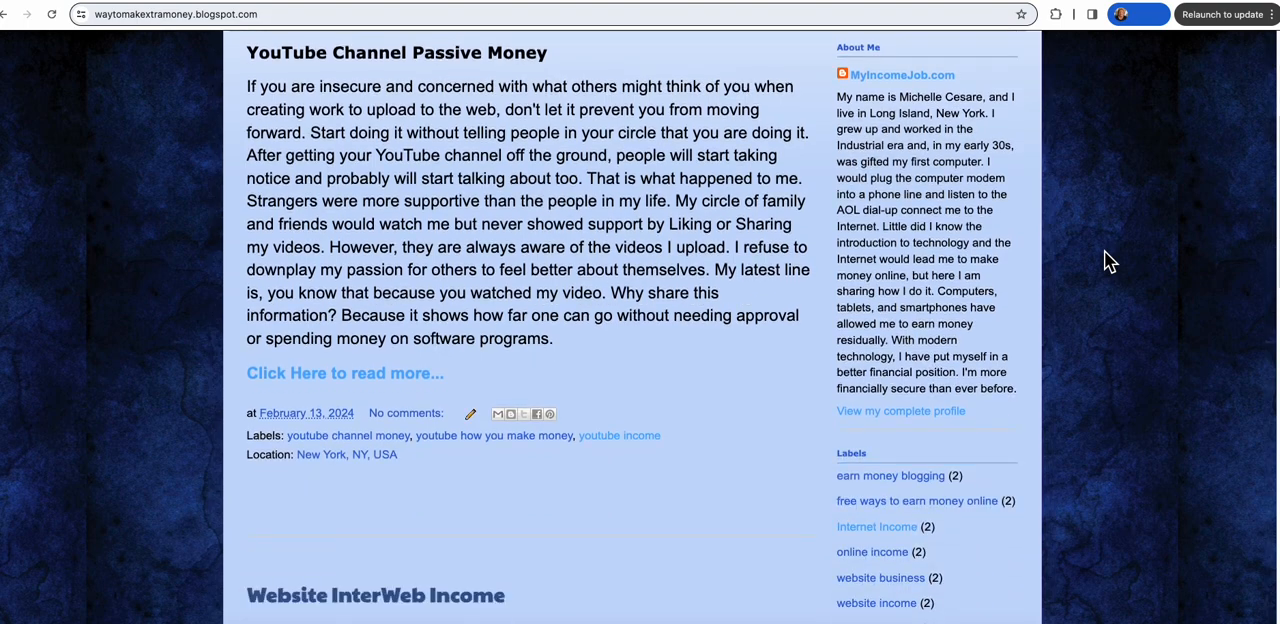
scroll(1106, 258, "down", 10)
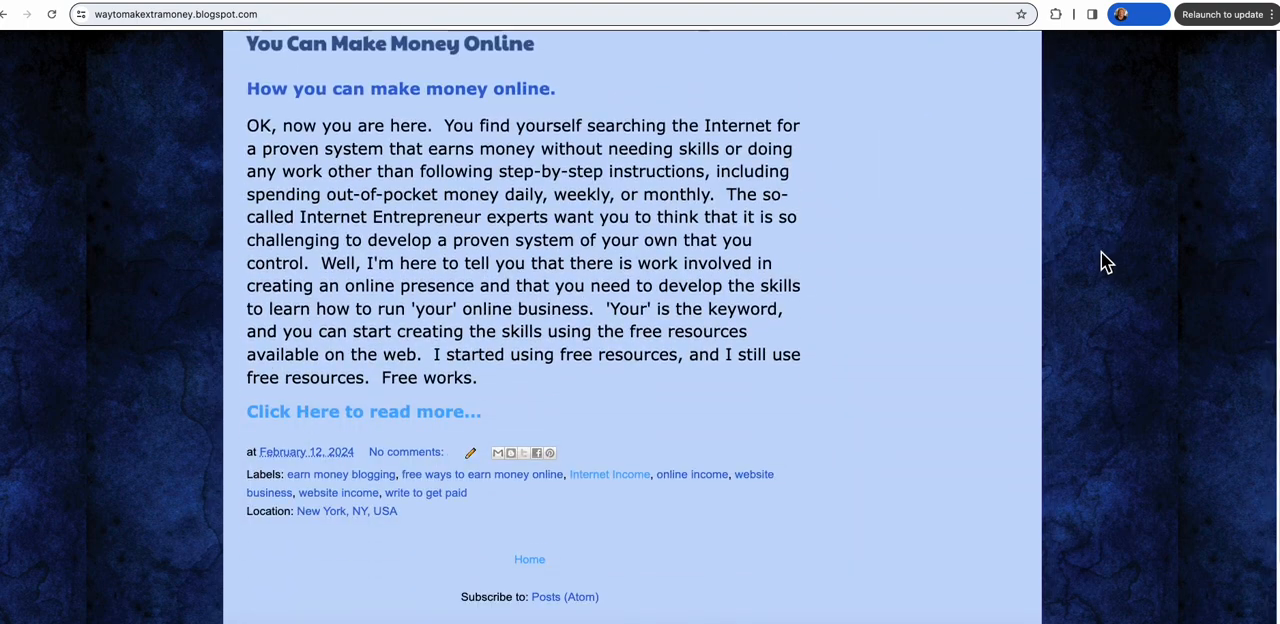
scroll(558, 250, "up", 10)
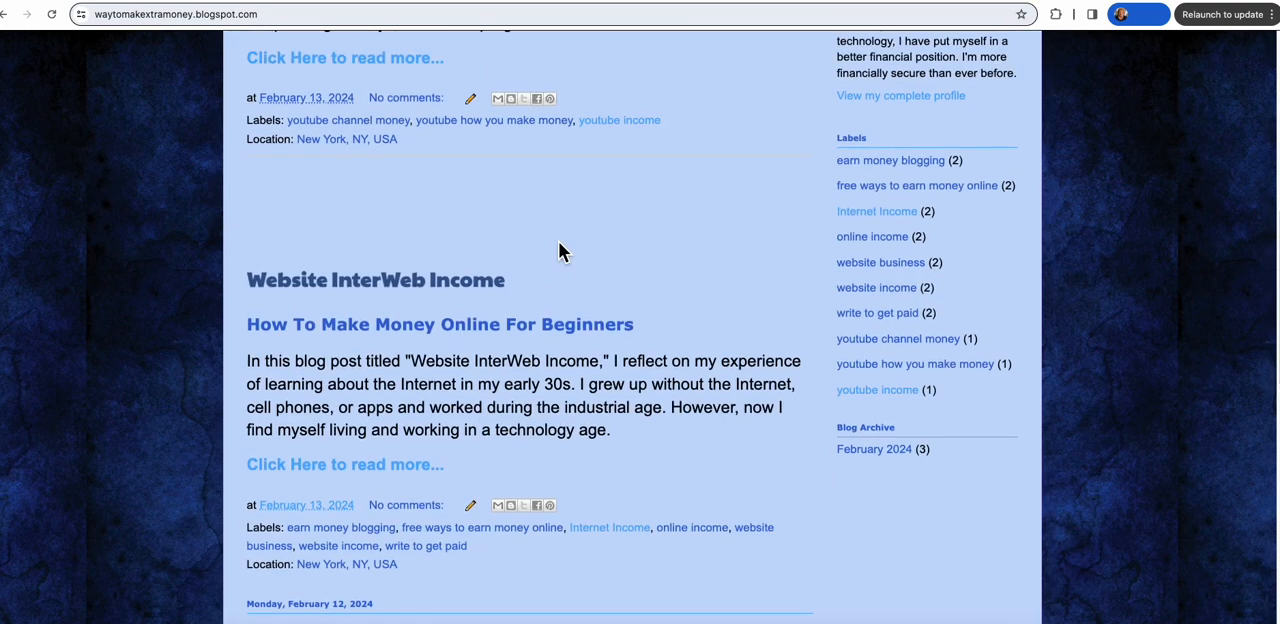
scroll(558, 250, "up", 3)
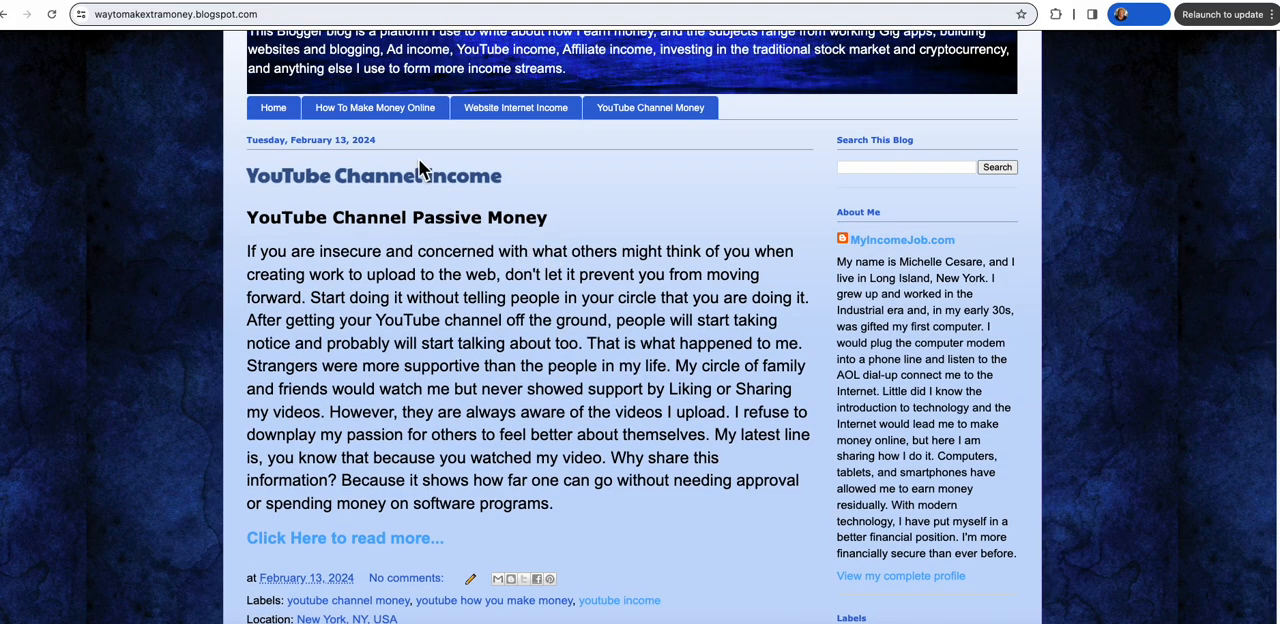
Step: Open the full article behind the YouTube Channel Income post and read through it
left_click(370, 539)
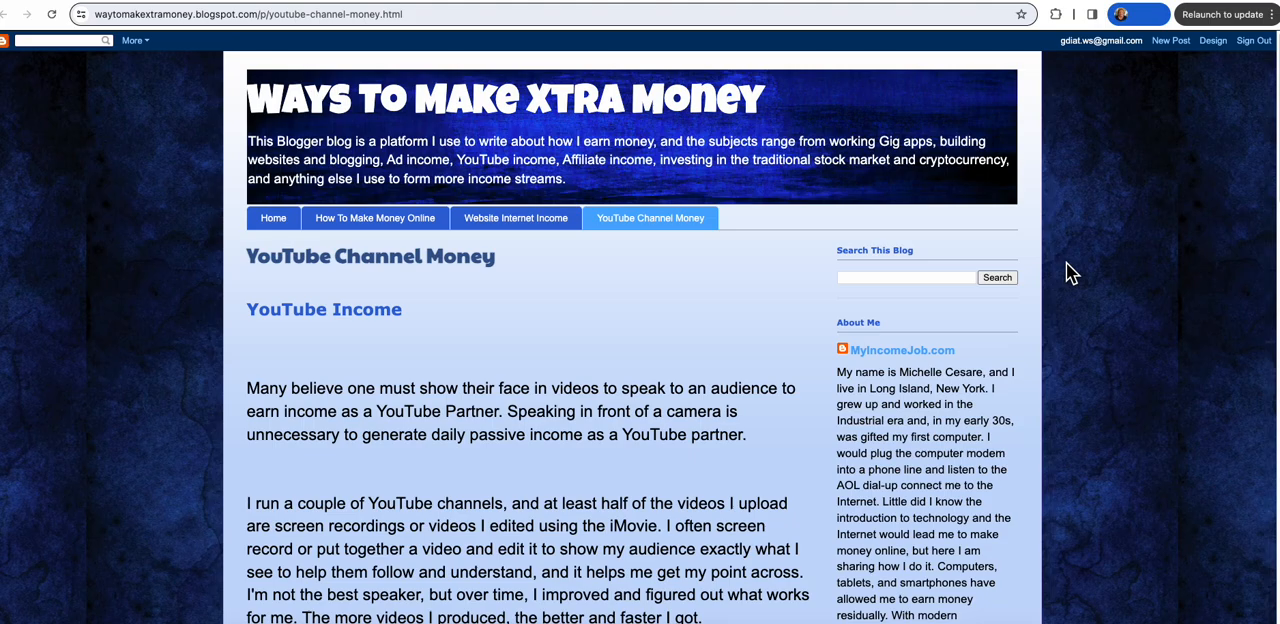
scroll(1066, 265, "down", 10)
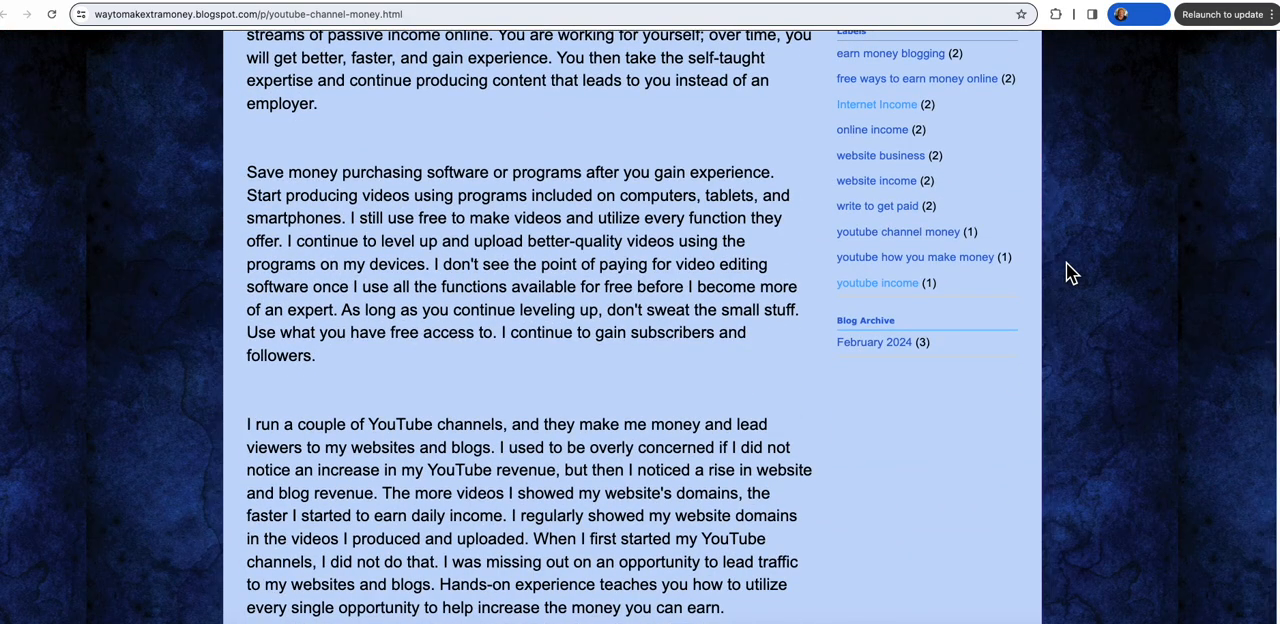
scroll(1066, 262, "down", 3)
scroll(1066, 263, "up", 15)
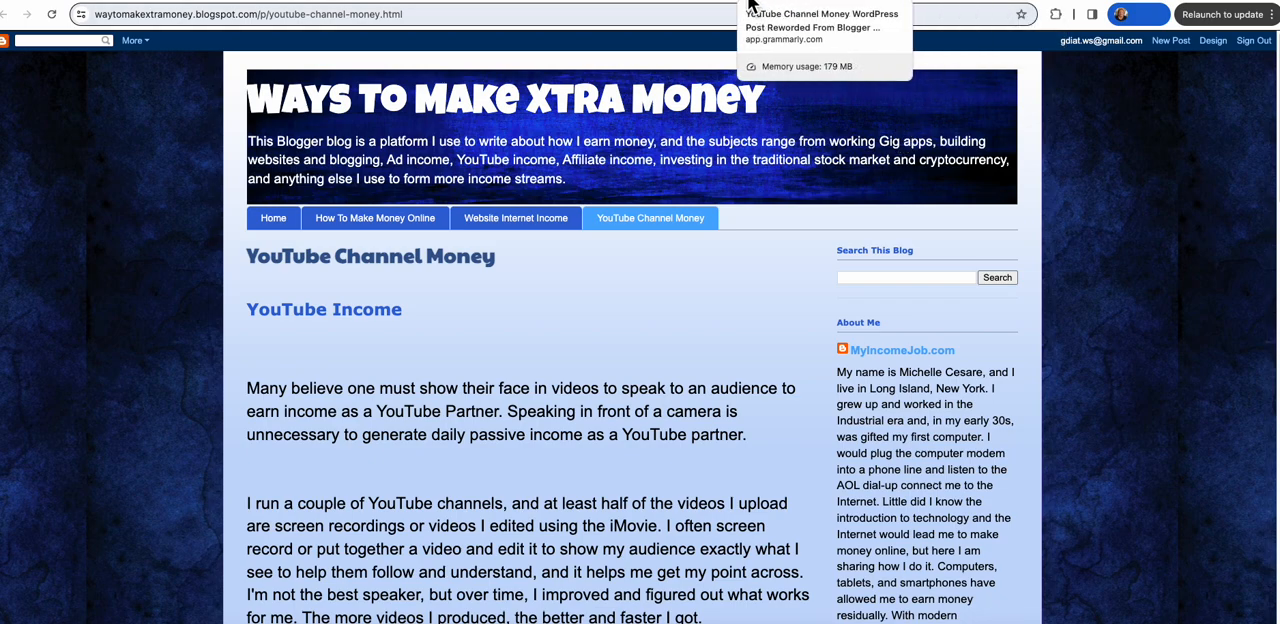
Step: Switch to the YouTube Channel Money draft in WordPress and review the paragraphs already in it
left_click(815, 5)
left_click(615, 247)
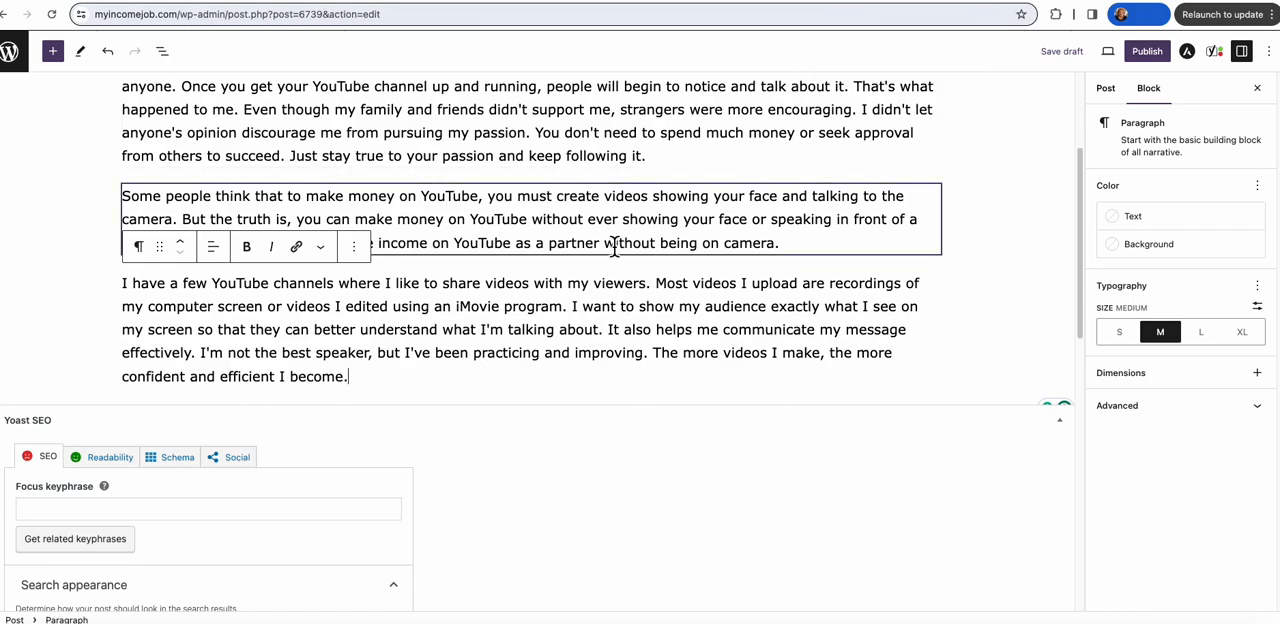
scroll(537, 265, "up", 3)
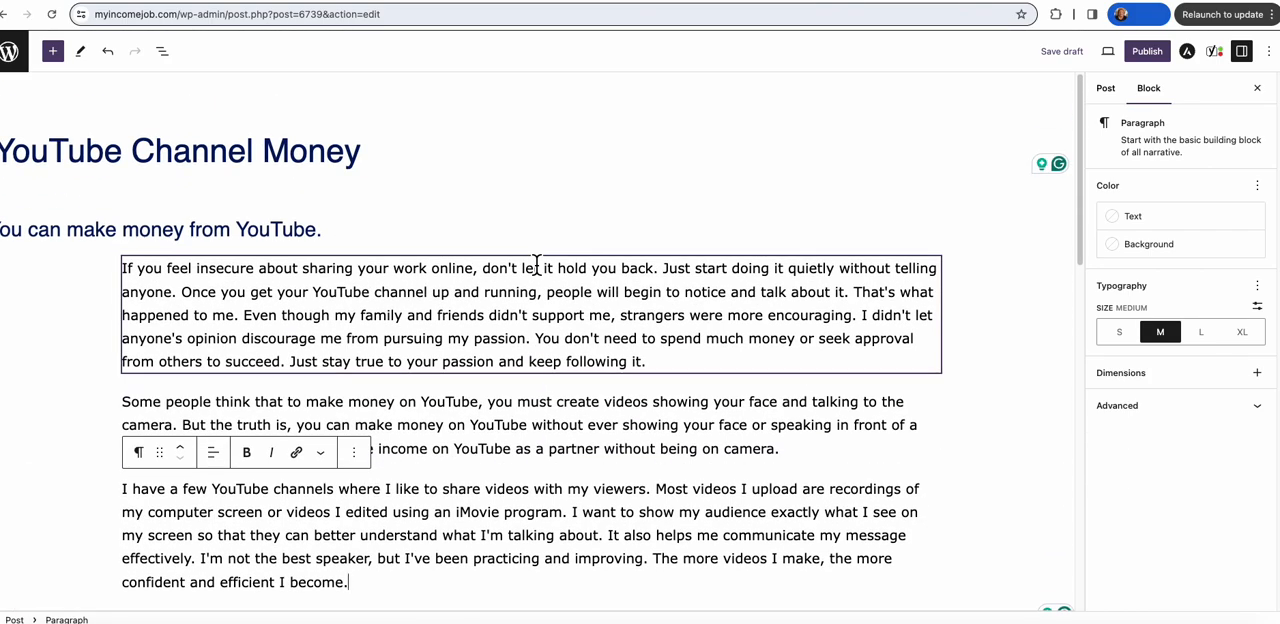
scroll(537, 265, "down", 4)
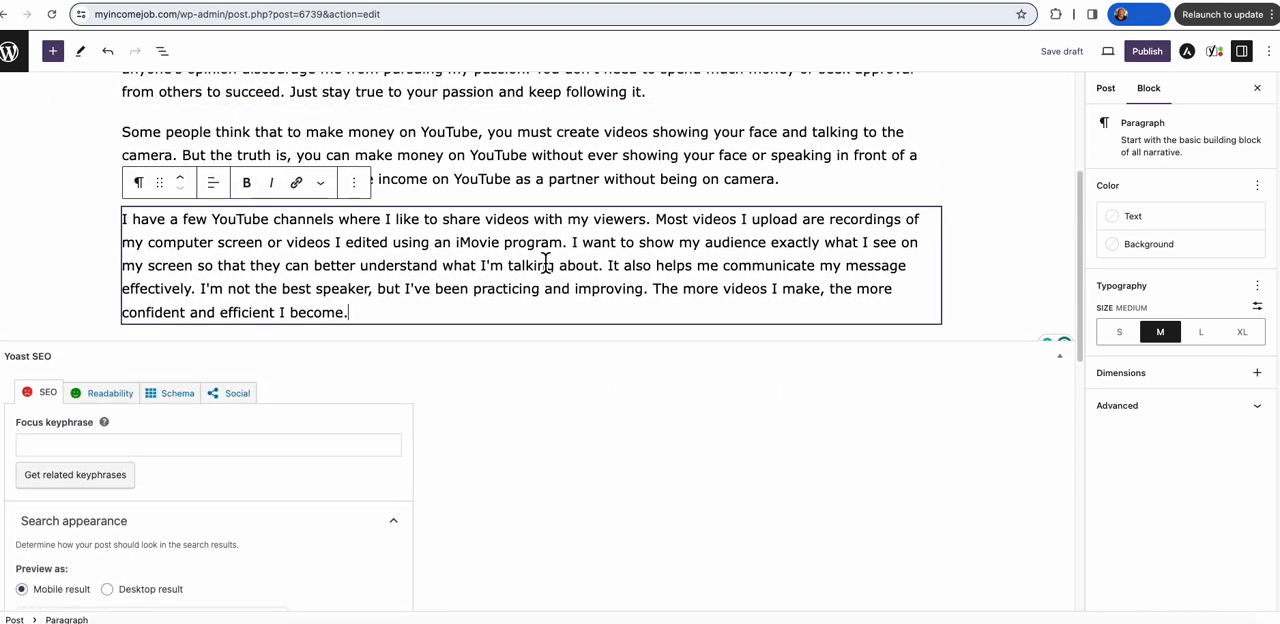
Step: In Grammarly's YouTube Income document, have generative AI rewrite the "Look at it this way" paragraph for a general audience
left_click(709, 5)
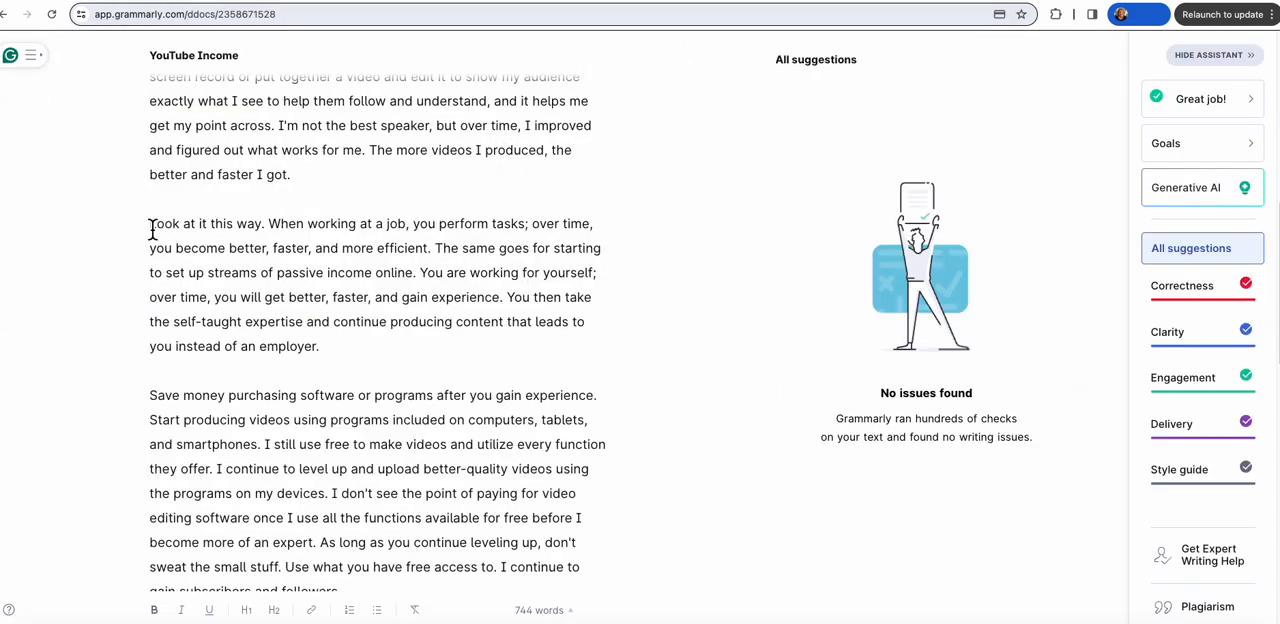
left_click_drag(152, 228, 353, 350)
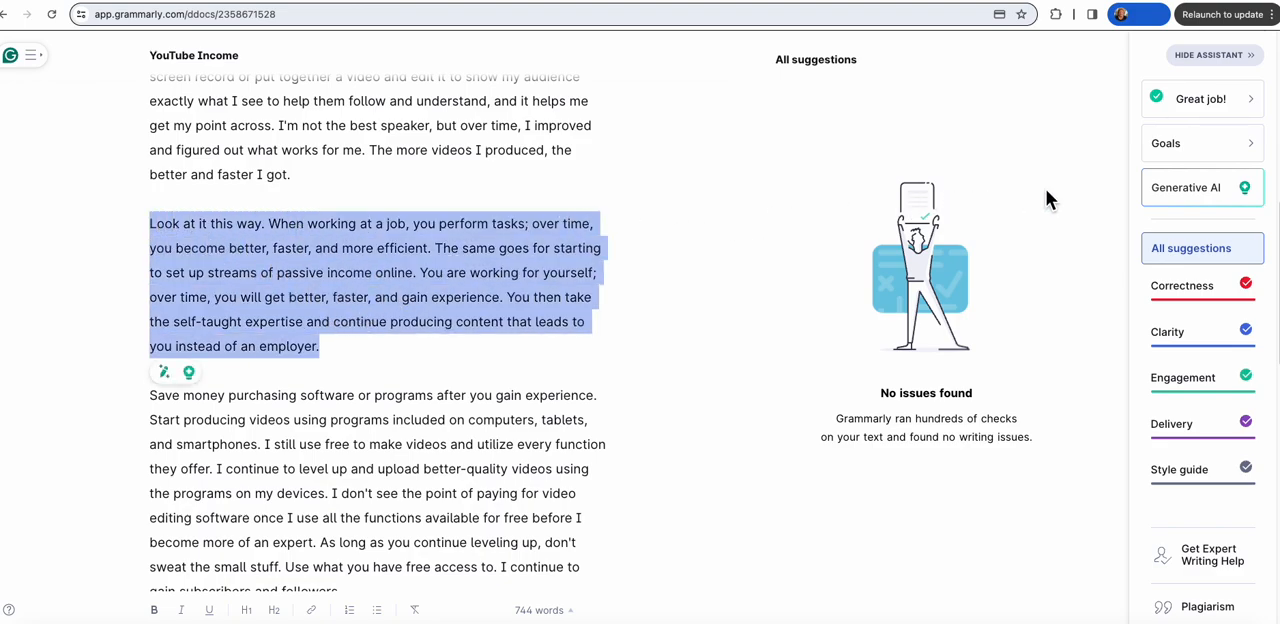
left_click(1218, 200)
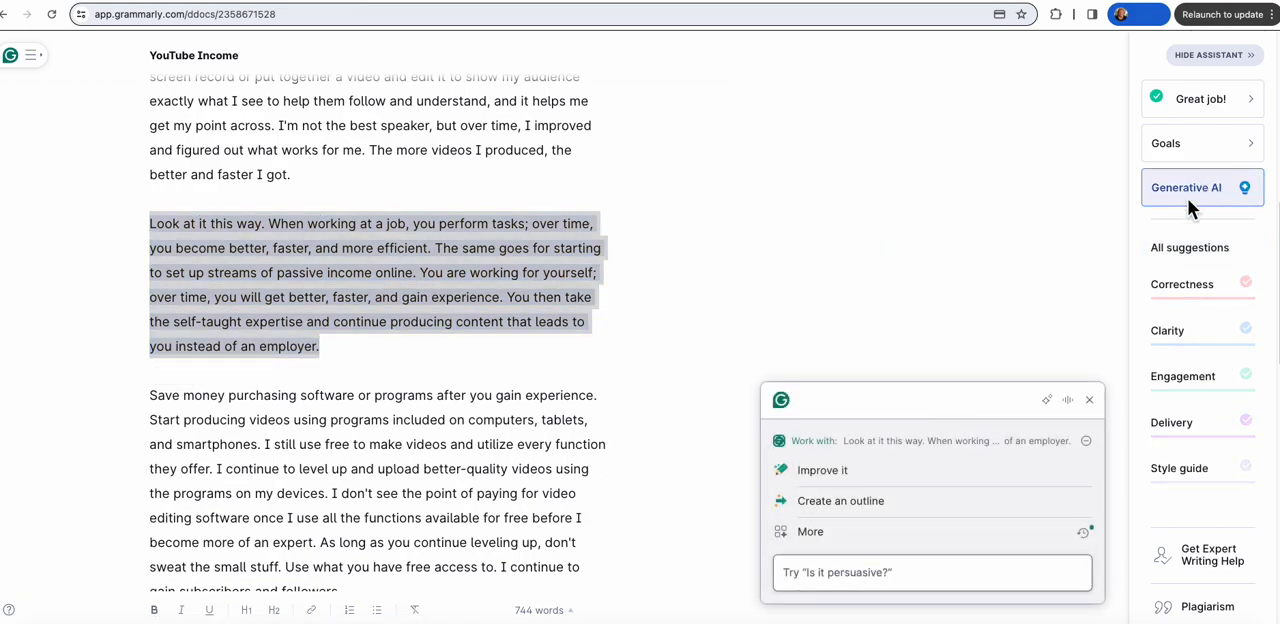
left_click(818, 533)
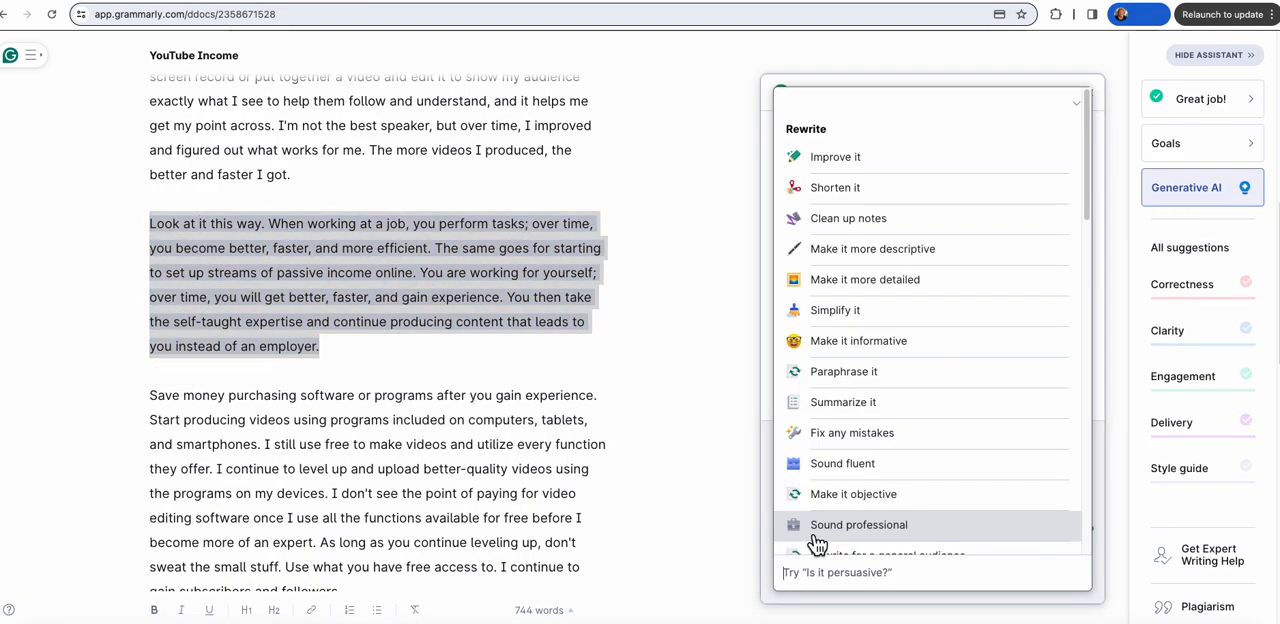
scroll(941, 402, "down", 5)
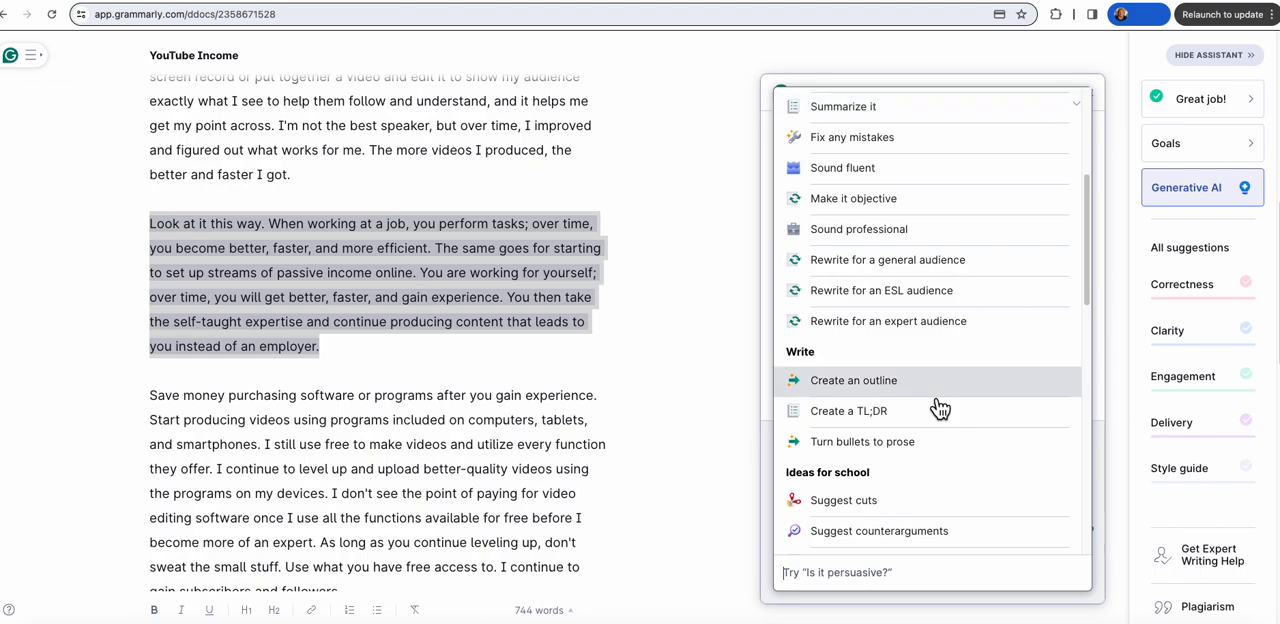
left_click(928, 262)
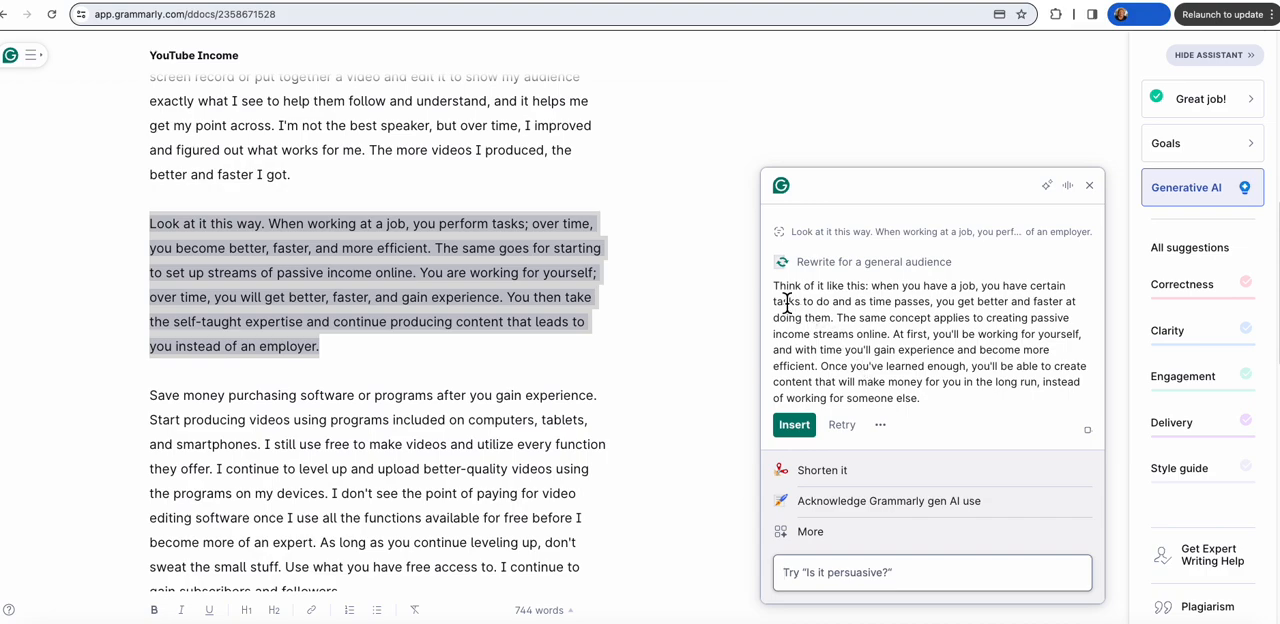
Step: Copy the rewritten text and paste it as a new last paragraph in the YouTube Channel Money WordPress Post Reworded document
left_click_drag(773, 286, 939, 398)
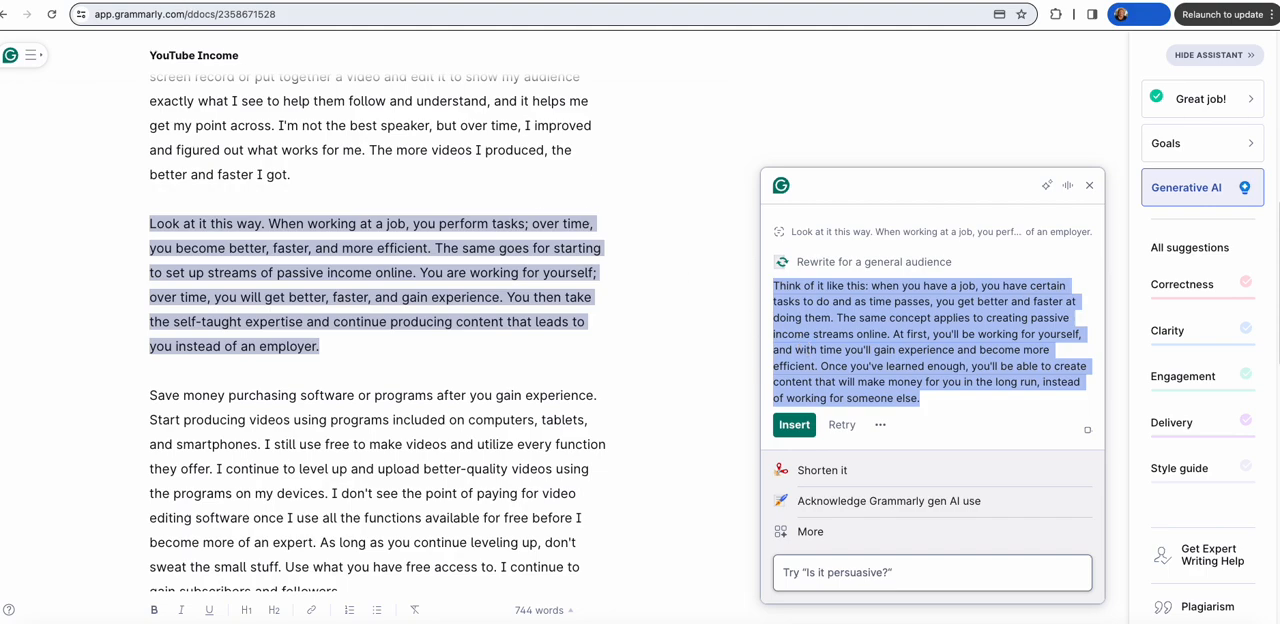
left_click(140, 0)
left_click(146, 36)
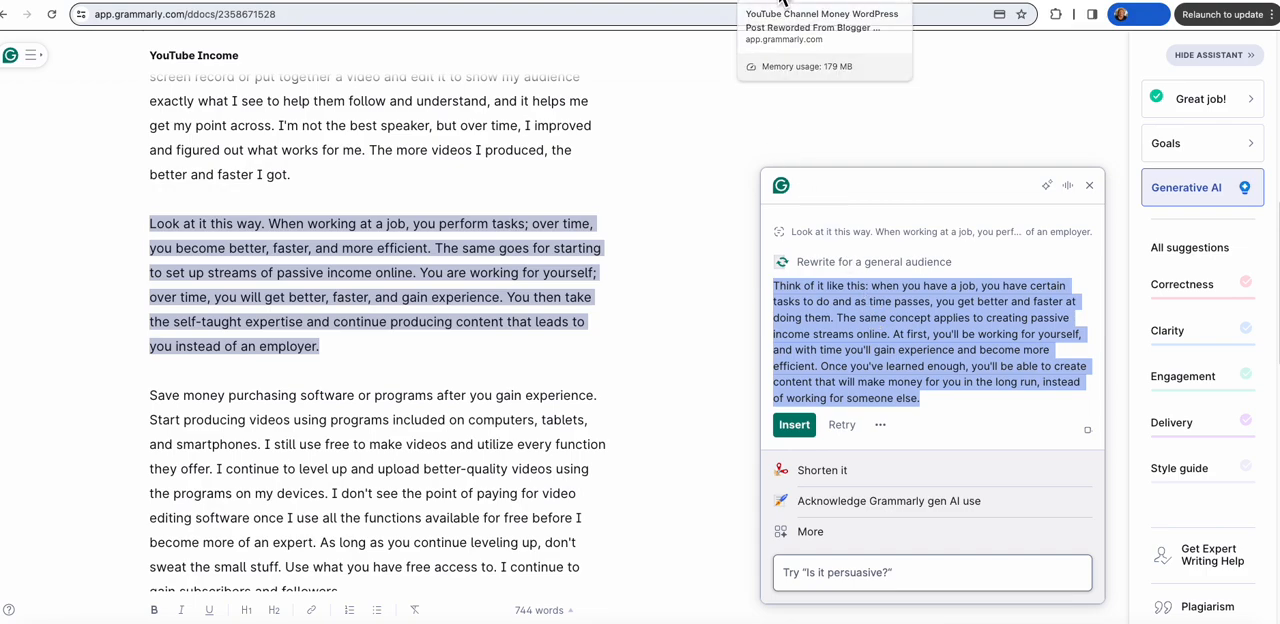
left_click(781, 2)
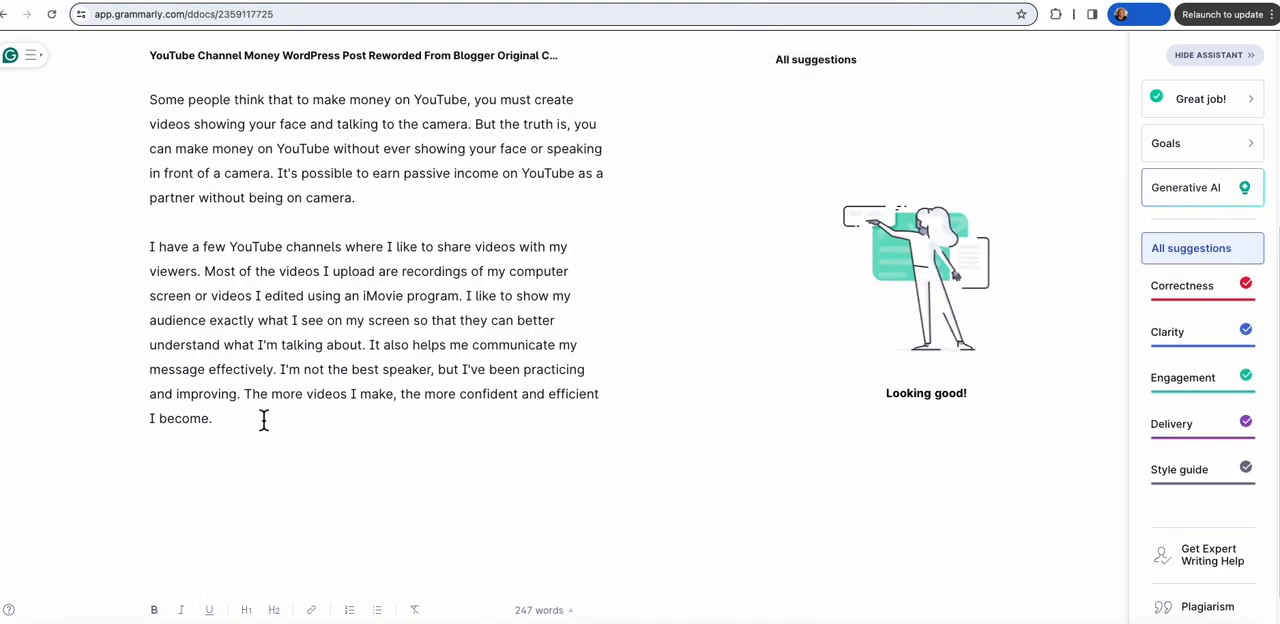
key("Return")
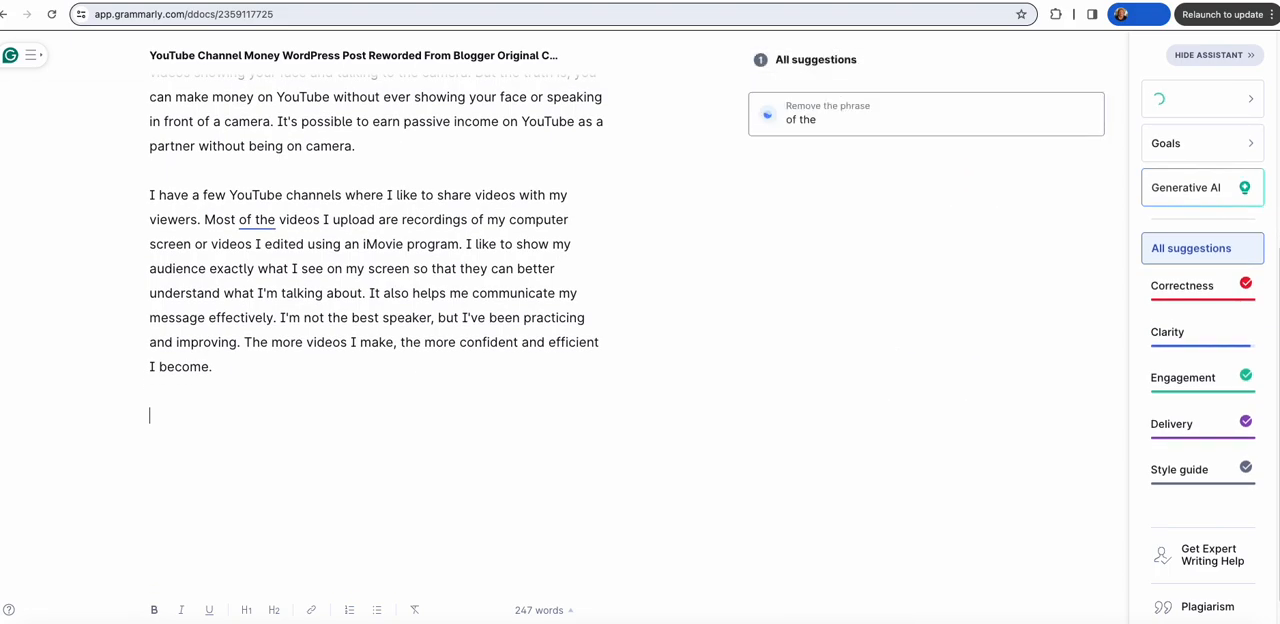
key("super+v")
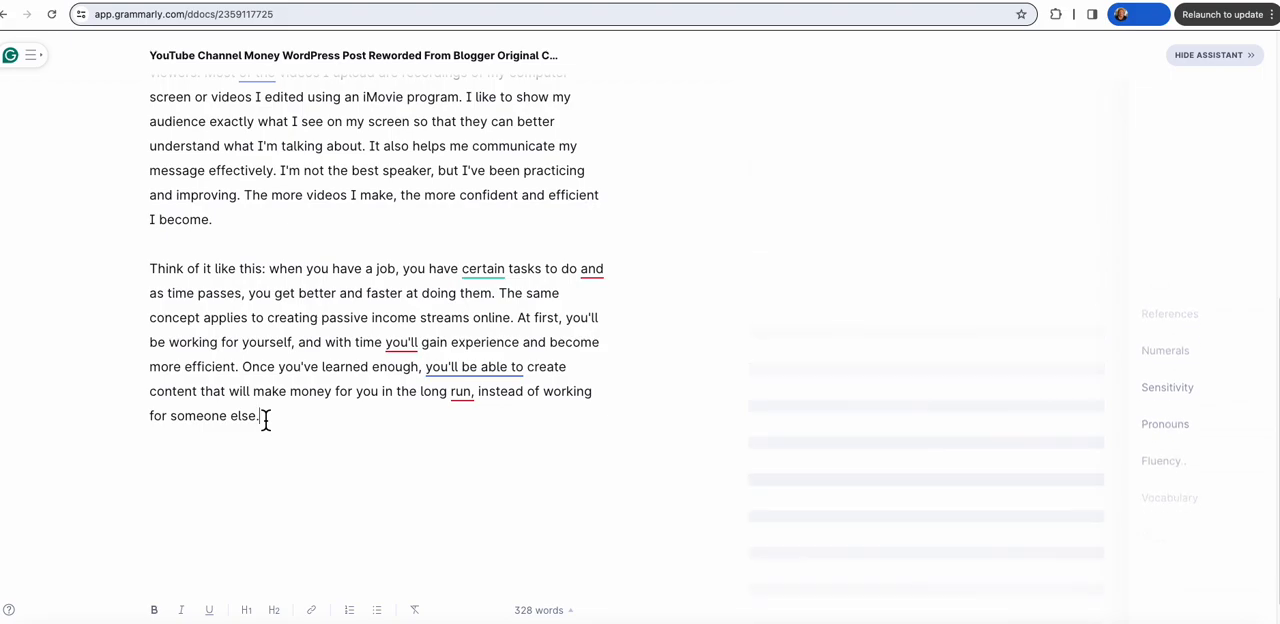
Step: In the new paragraph, accept replacing "certain" with "specific" and adding commas after "tasks to do" and "with time"
scroll(570, 395, "up", 2)
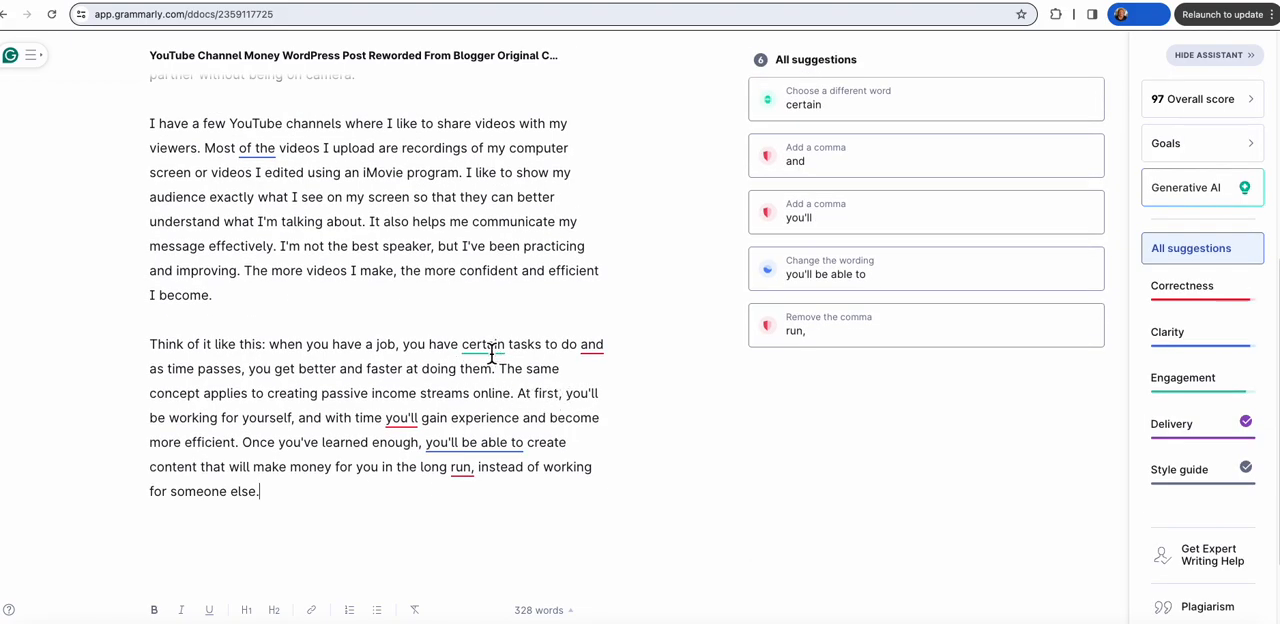
left_click(499, 350)
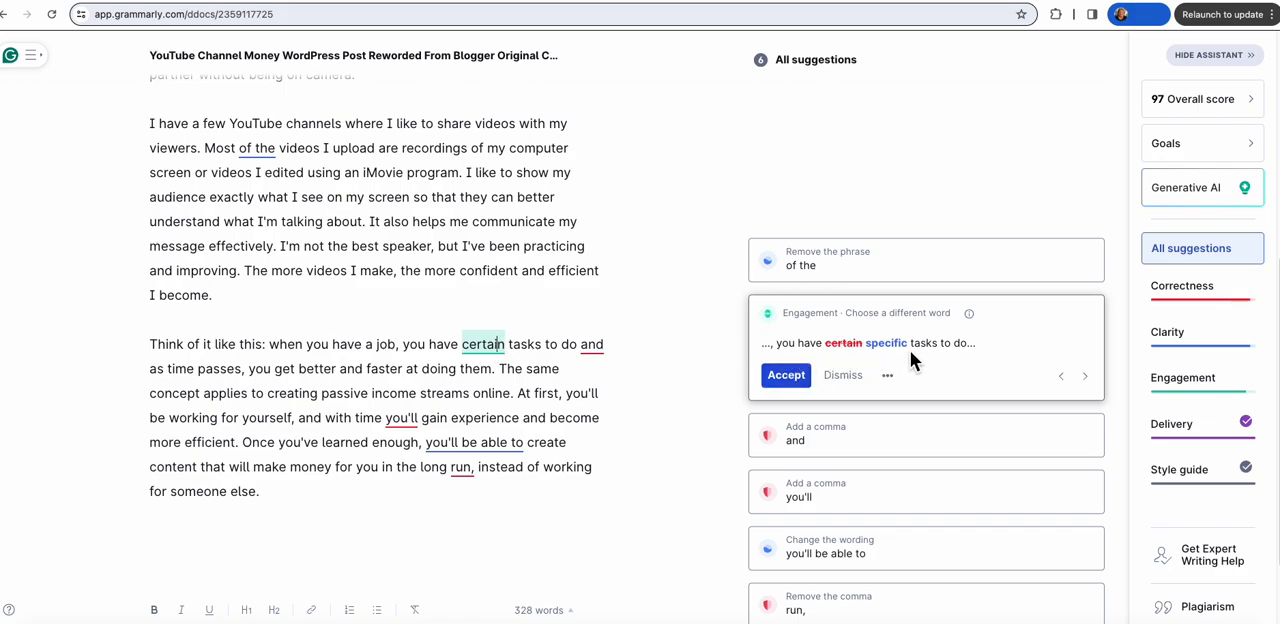
left_click(790, 376)
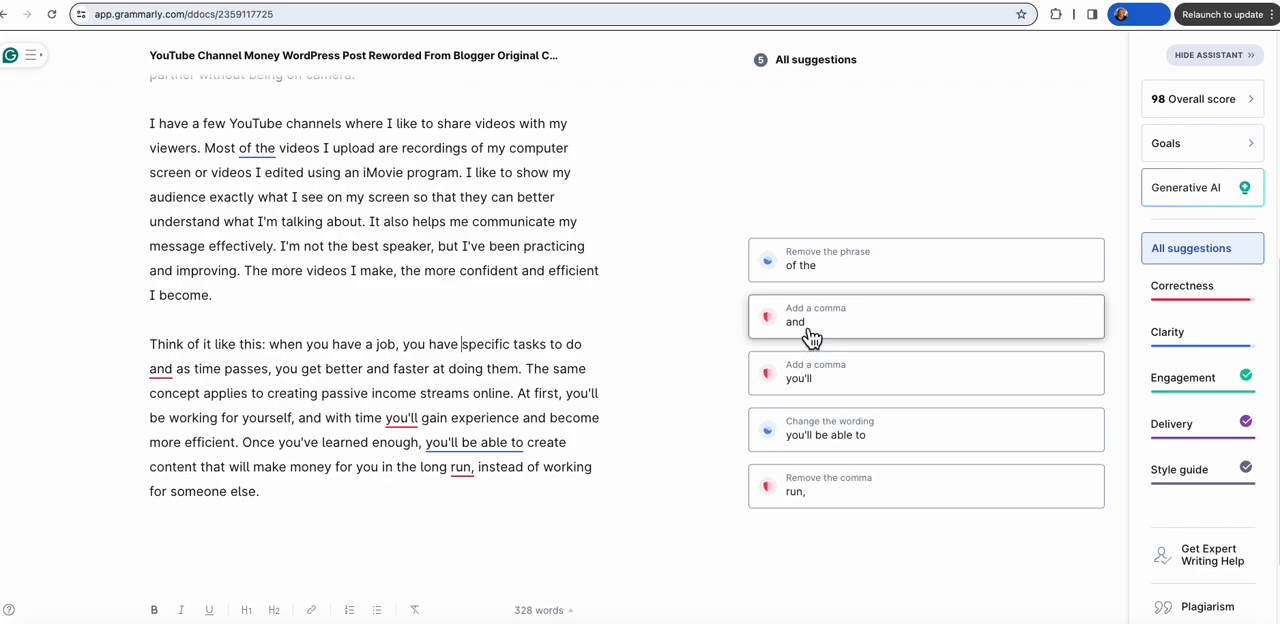
left_click(810, 330)
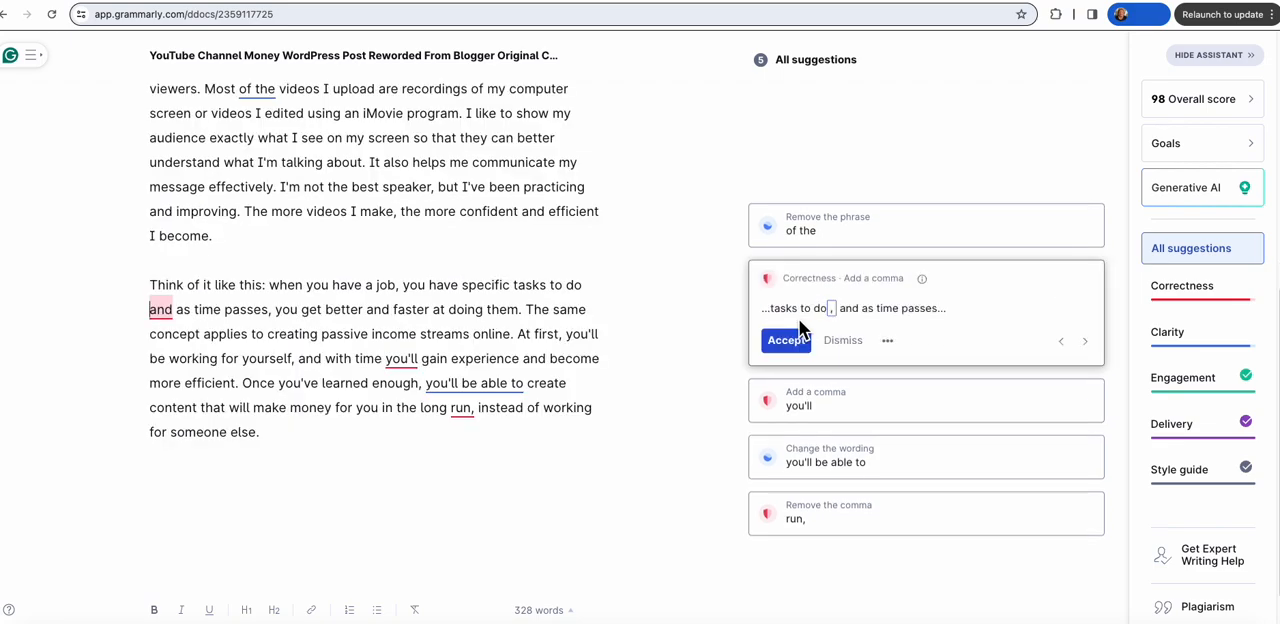
left_click(786, 340)
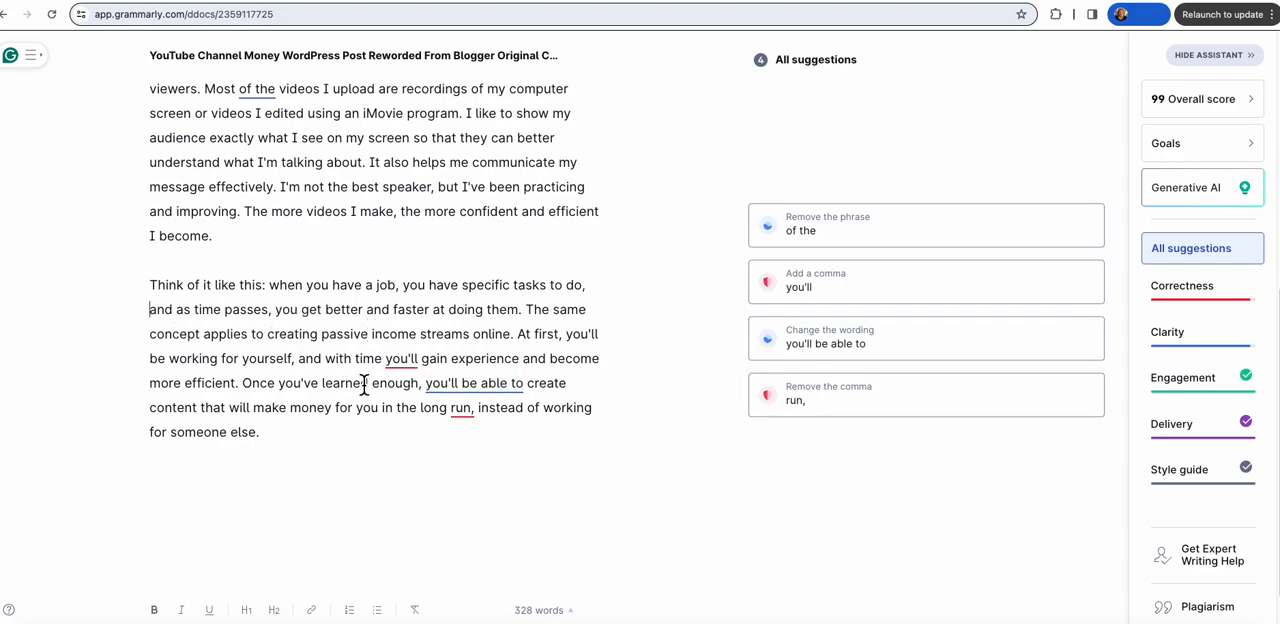
left_click(820, 285)
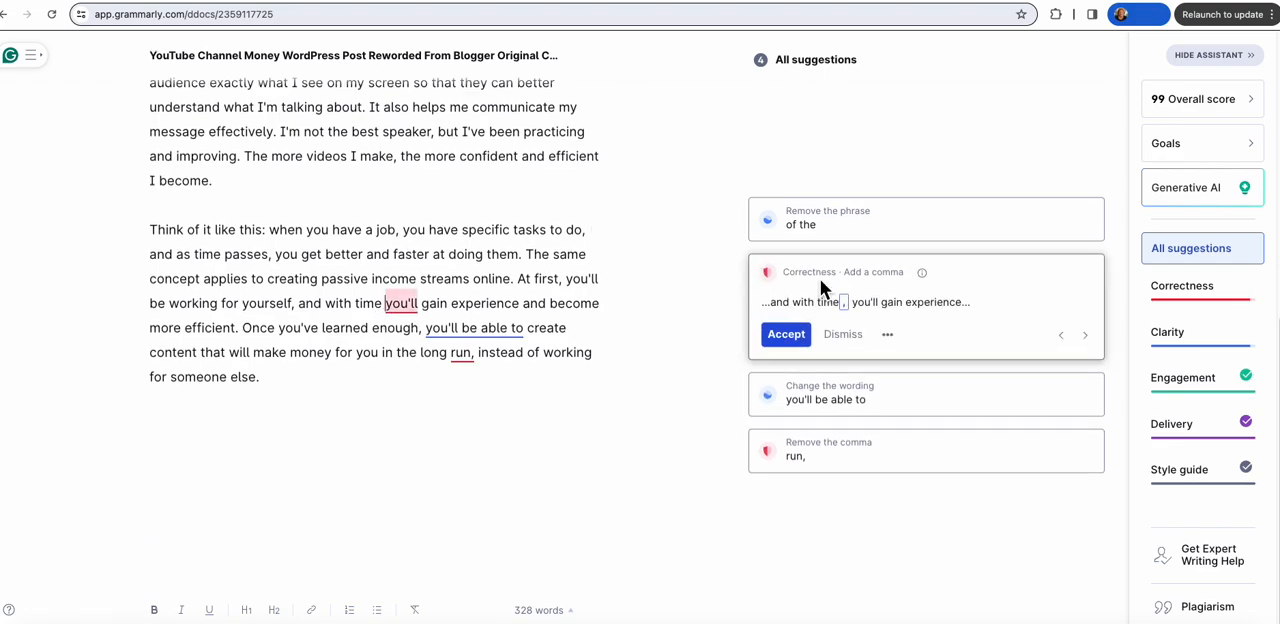
left_click(786, 334)
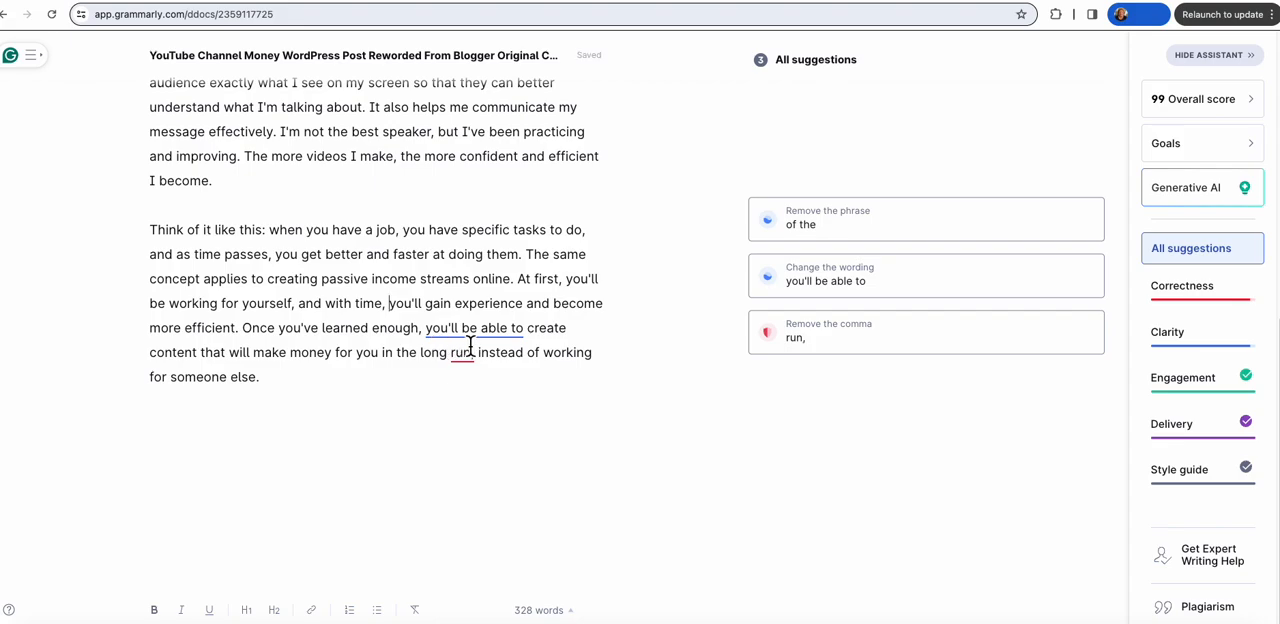
Step: Accept changing "you'll be able to" to "you can" and removing the comma after "in the long run"
left_click(820, 283)
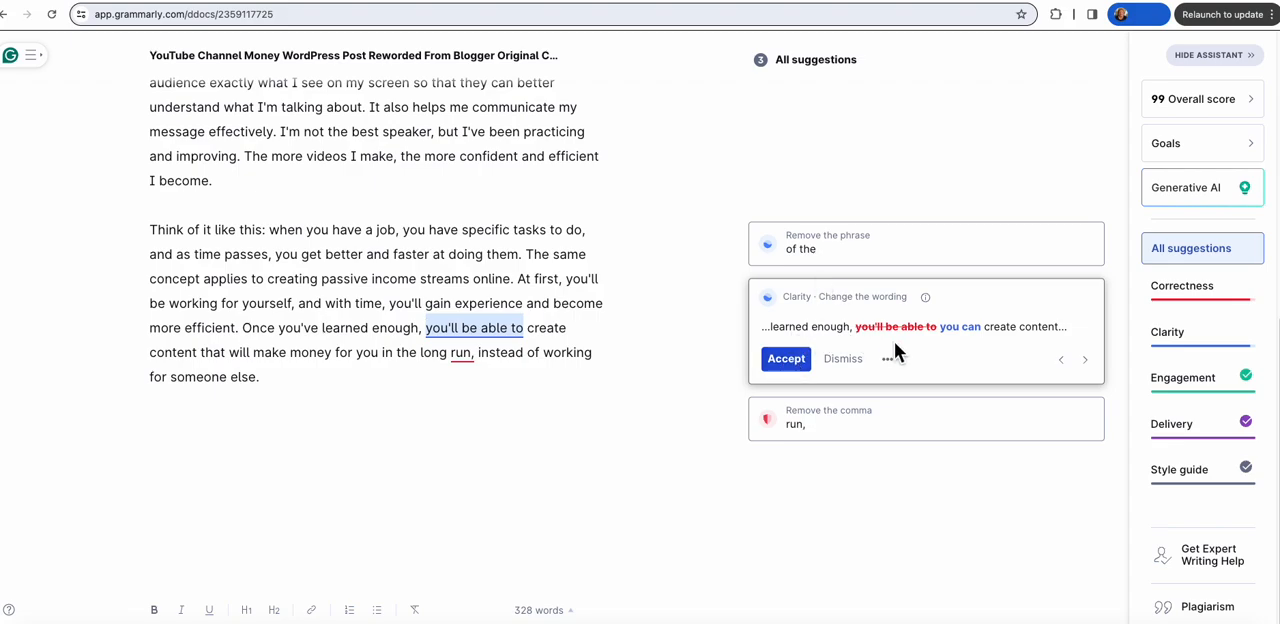
left_click(786, 359)
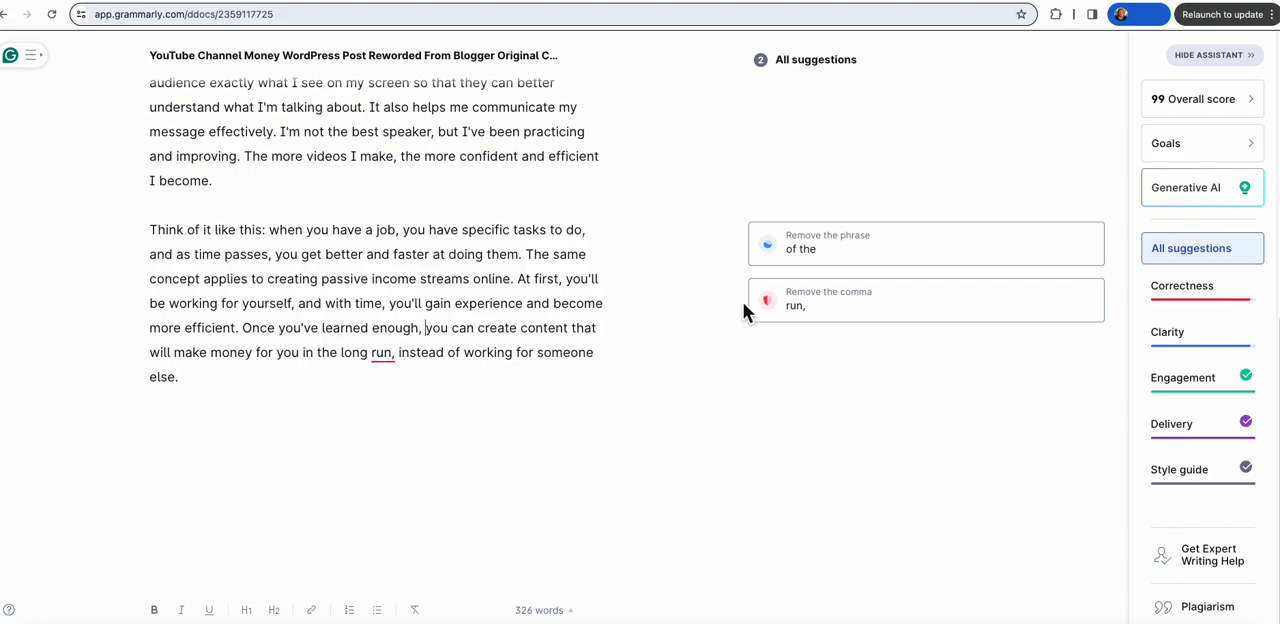
left_click(803, 305)
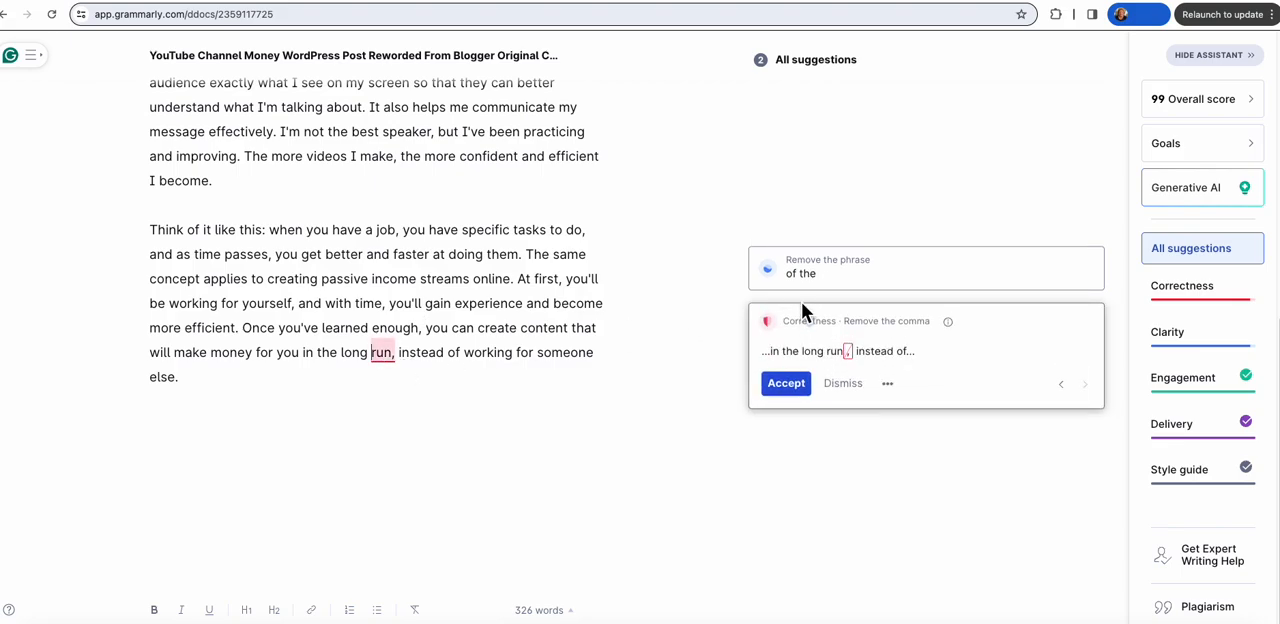
left_click(790, 387)
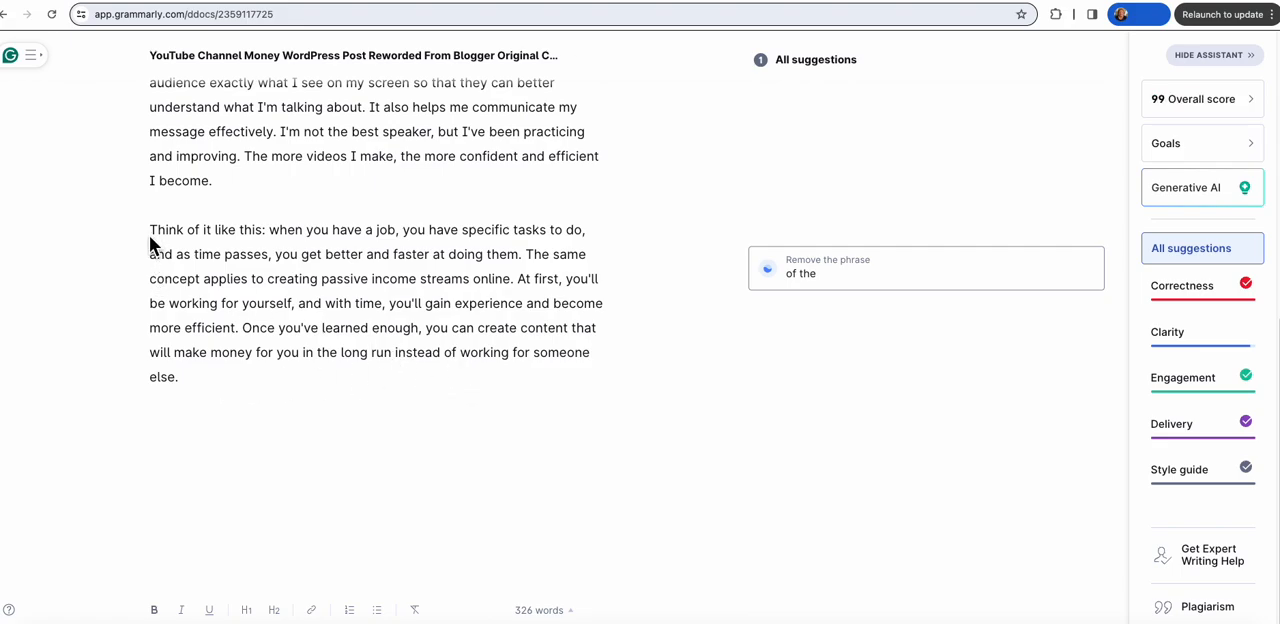
Step: Copy the whole corrected "Think of it like this" paragraph
left_click_drag(153, 234, 223, 371)
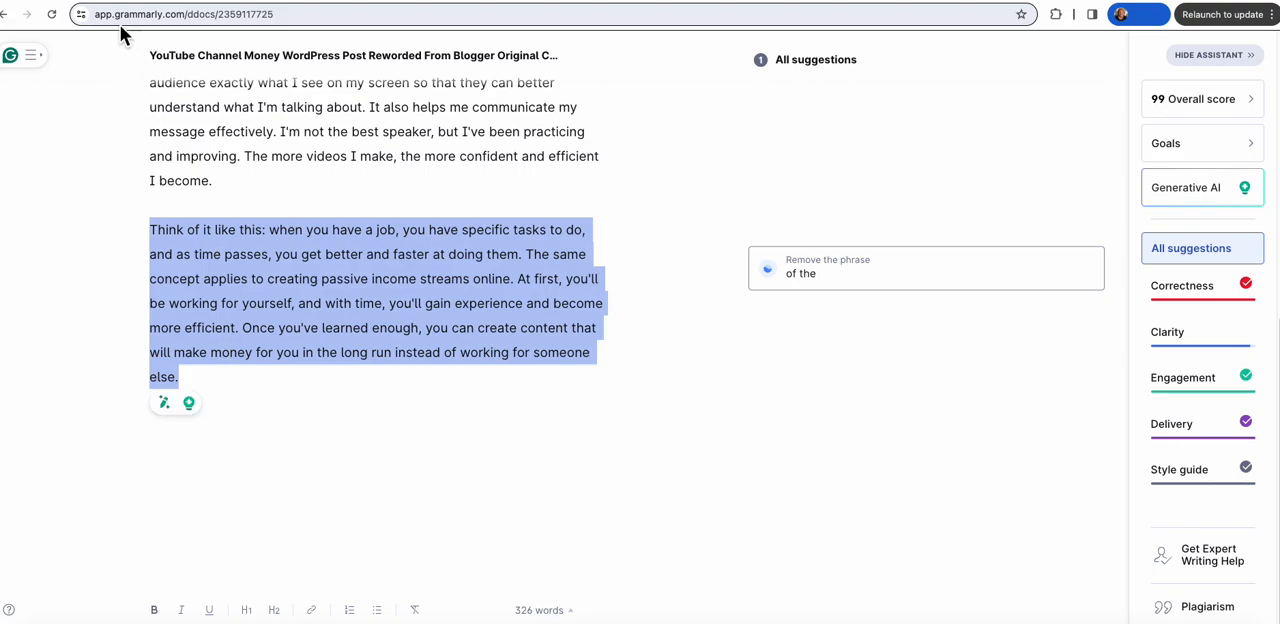
left_click(150, 2)
left_click(157, 37)
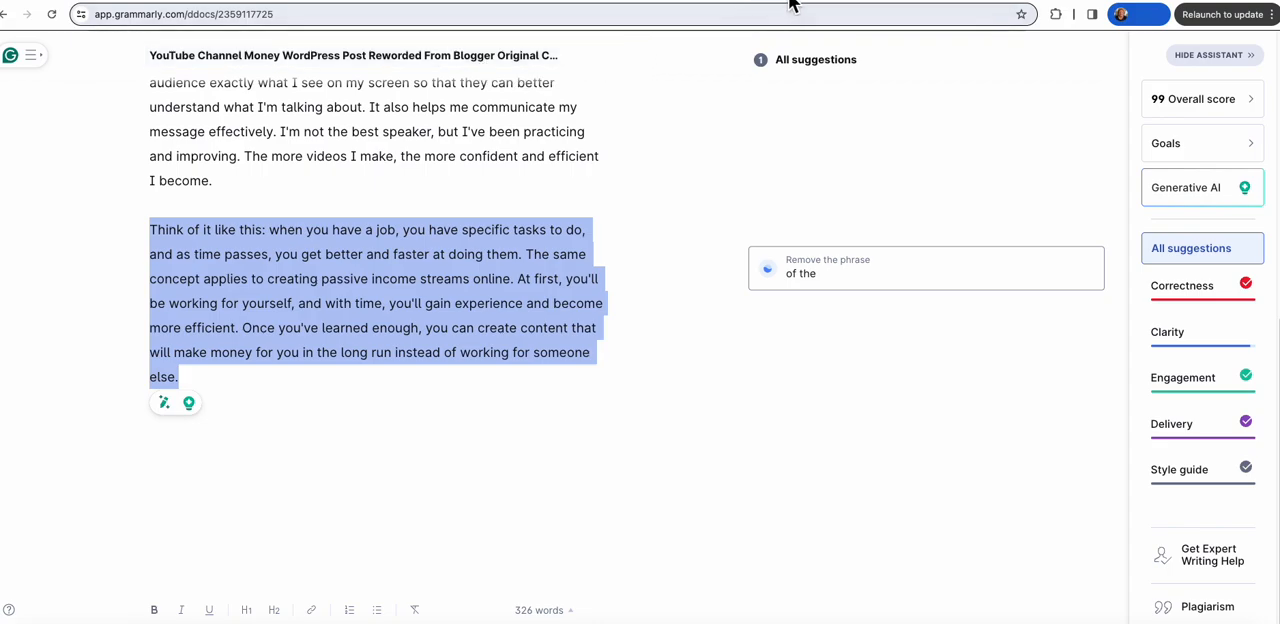
Step: In the WordPress post, paste the copied "Think of it like this" text as a new last paragraph and set its text size to M
left_click(860, 1)
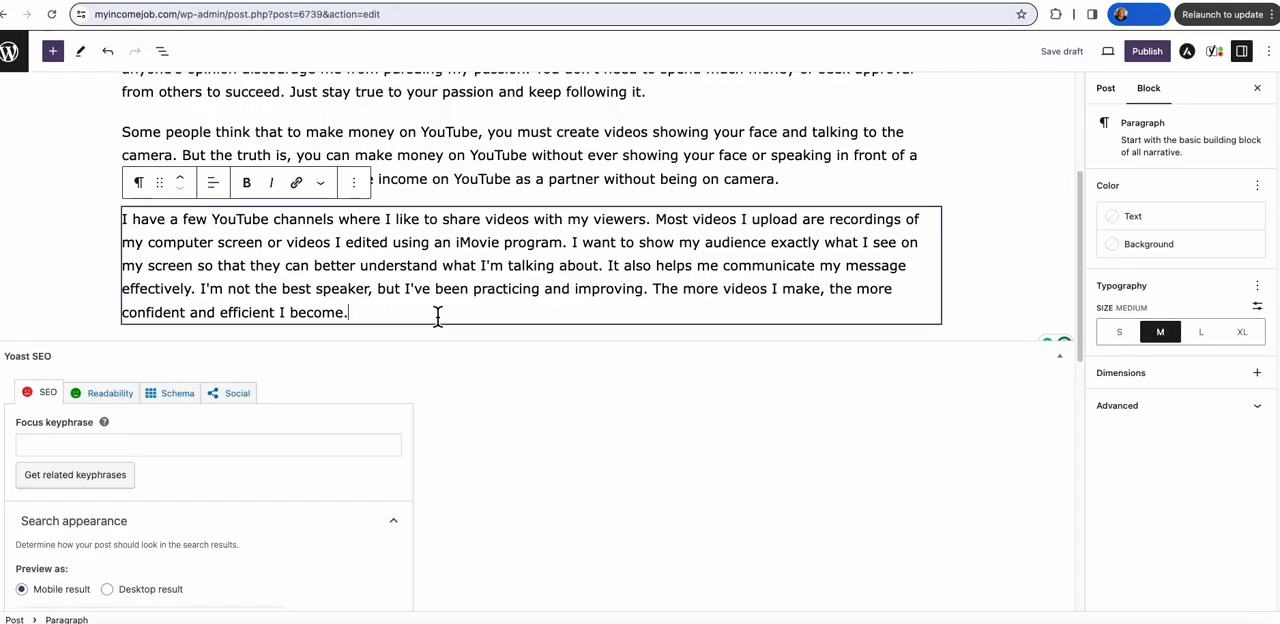
key("Return")
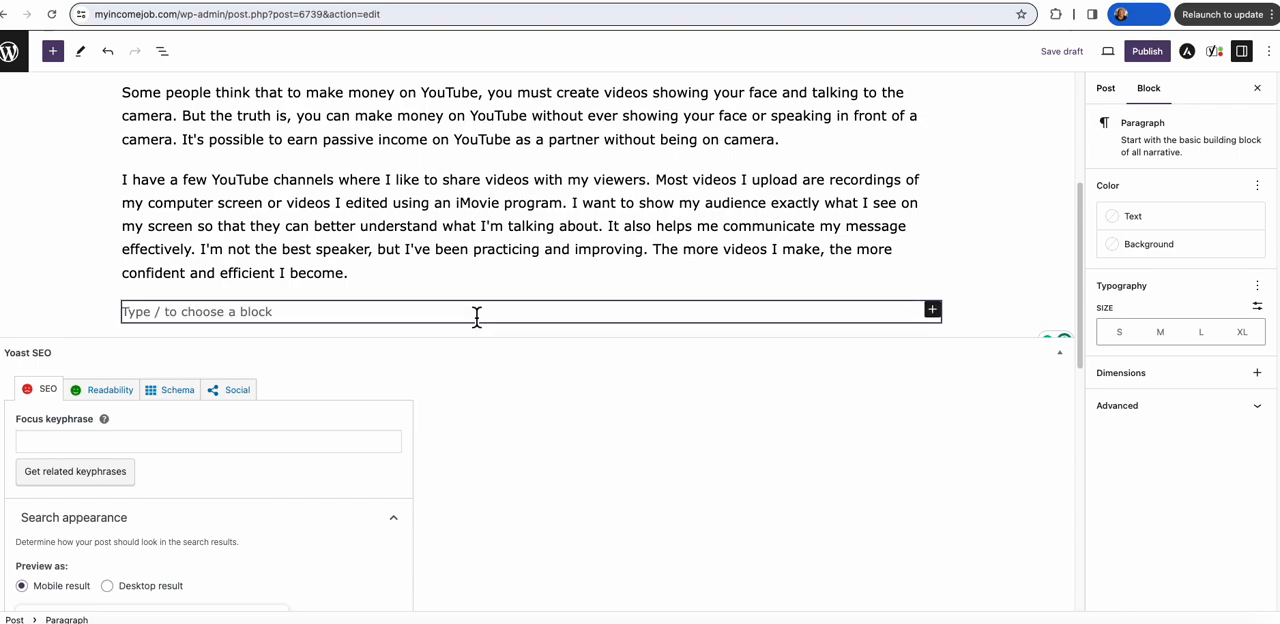
key("super+v")
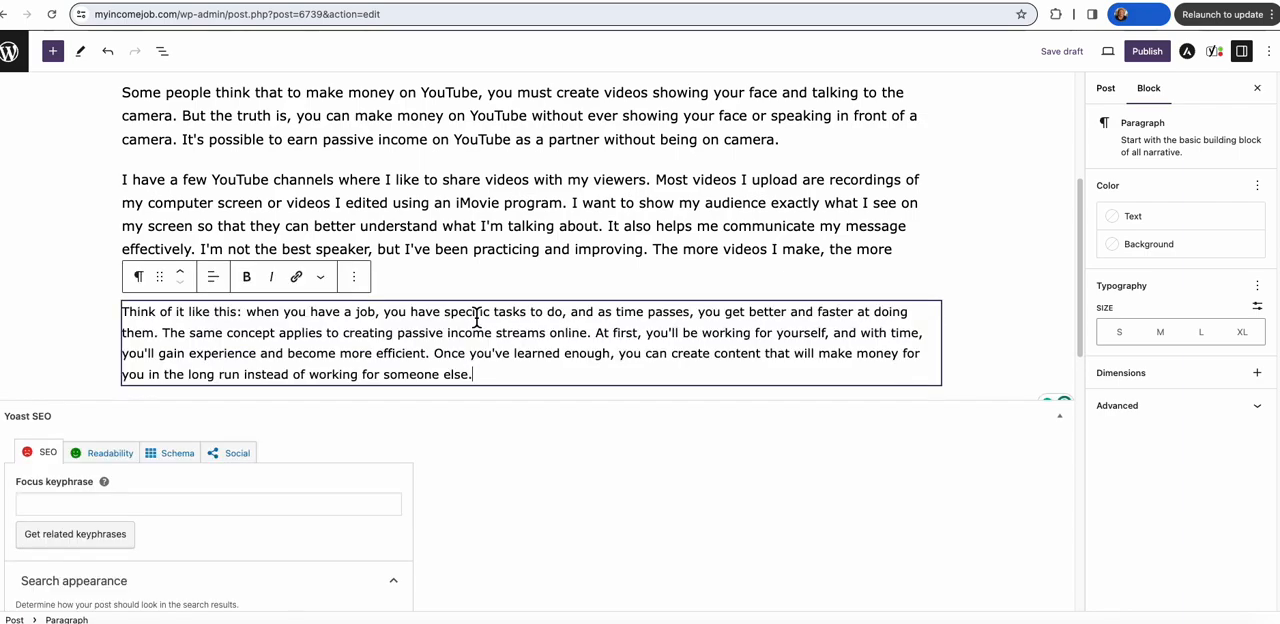
left_click(1160, 330)
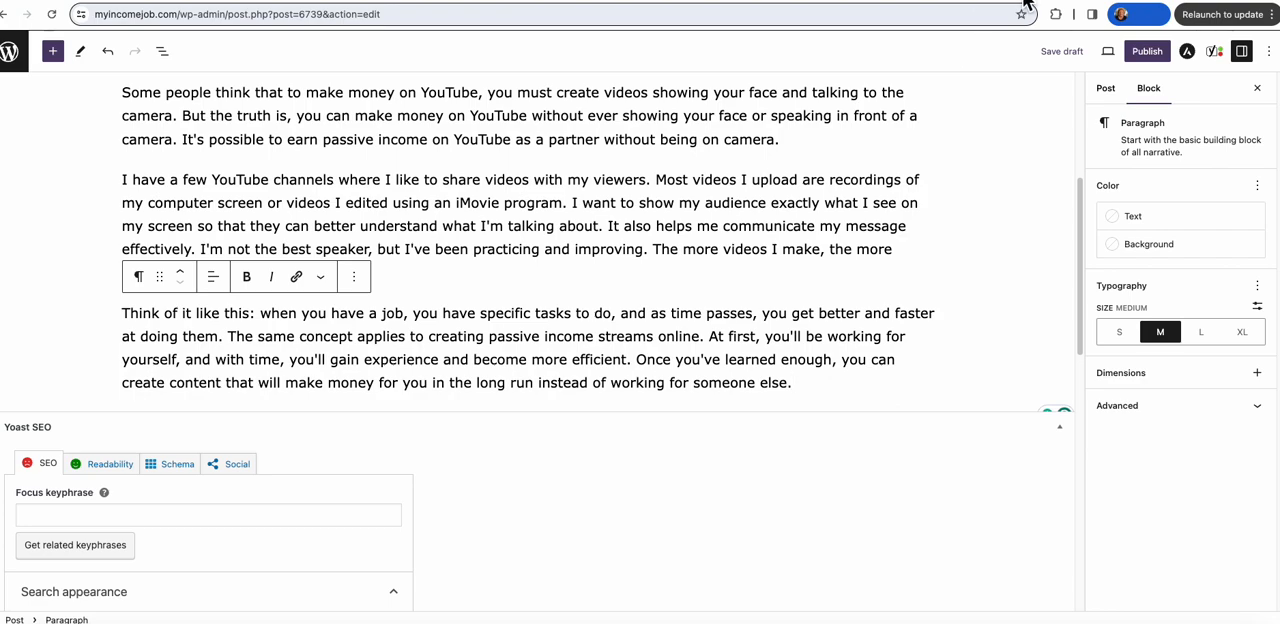
Step: Compare the published YouTube Channel Income article on the Blogger blog with the reworded paragraphs in the WordPress post
left_click(938, 1)
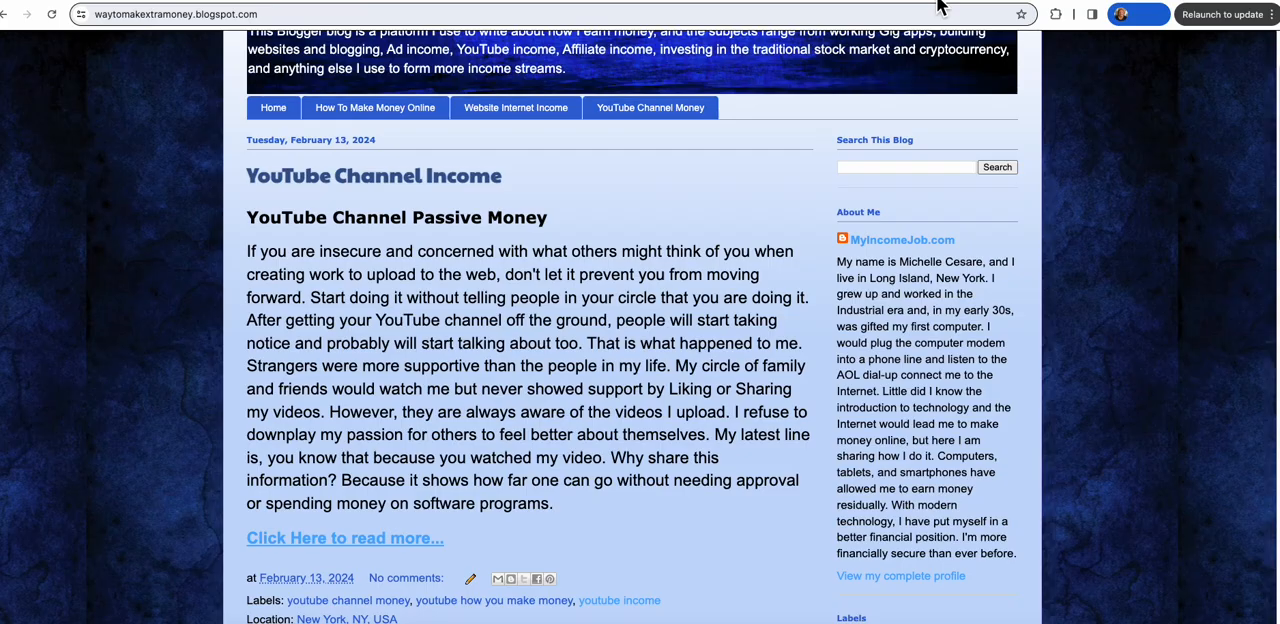
scroll(873, 122, "up", 2)
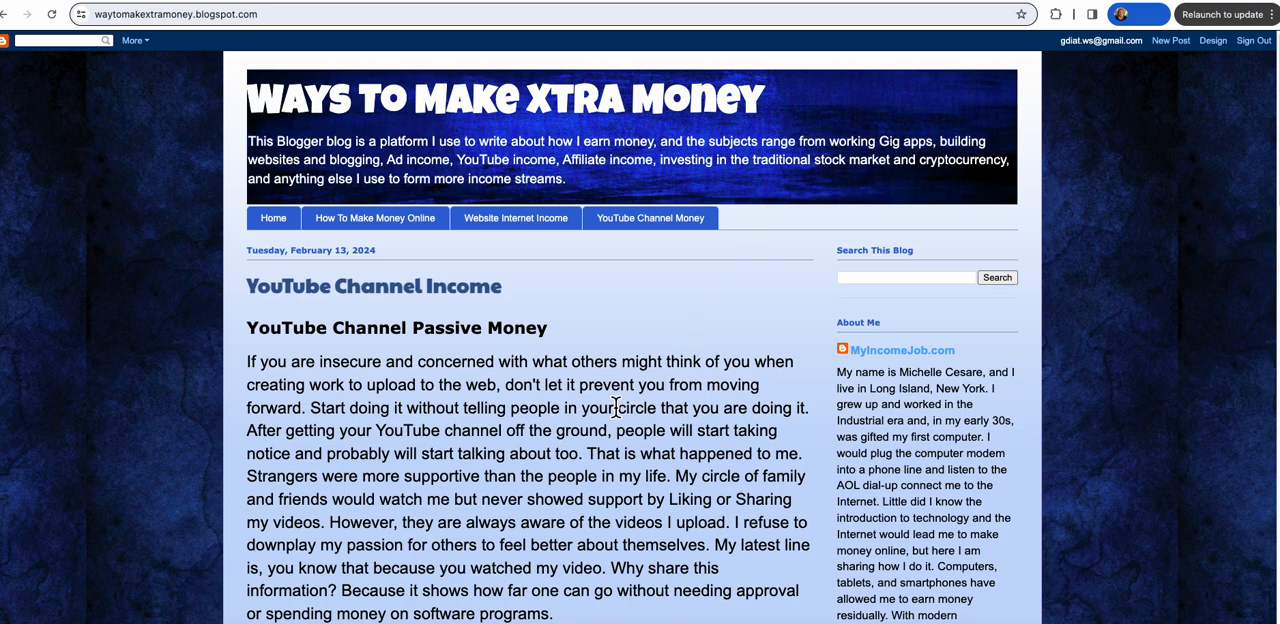
left_click(858, 1)
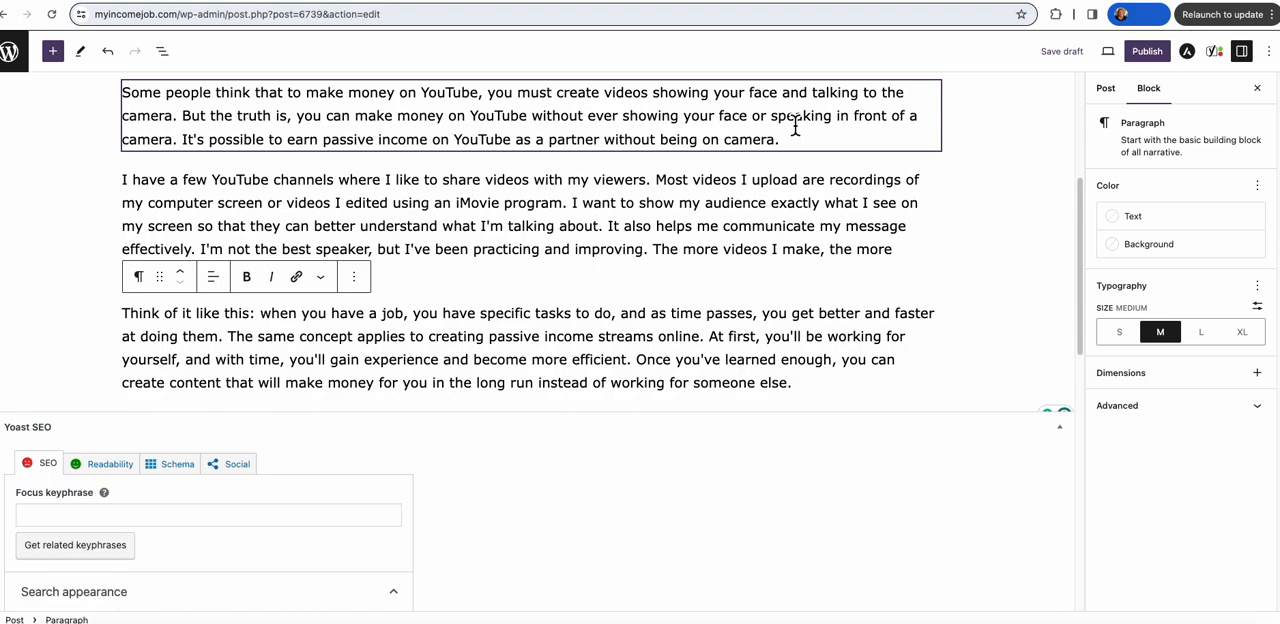
left_click(916, 256)
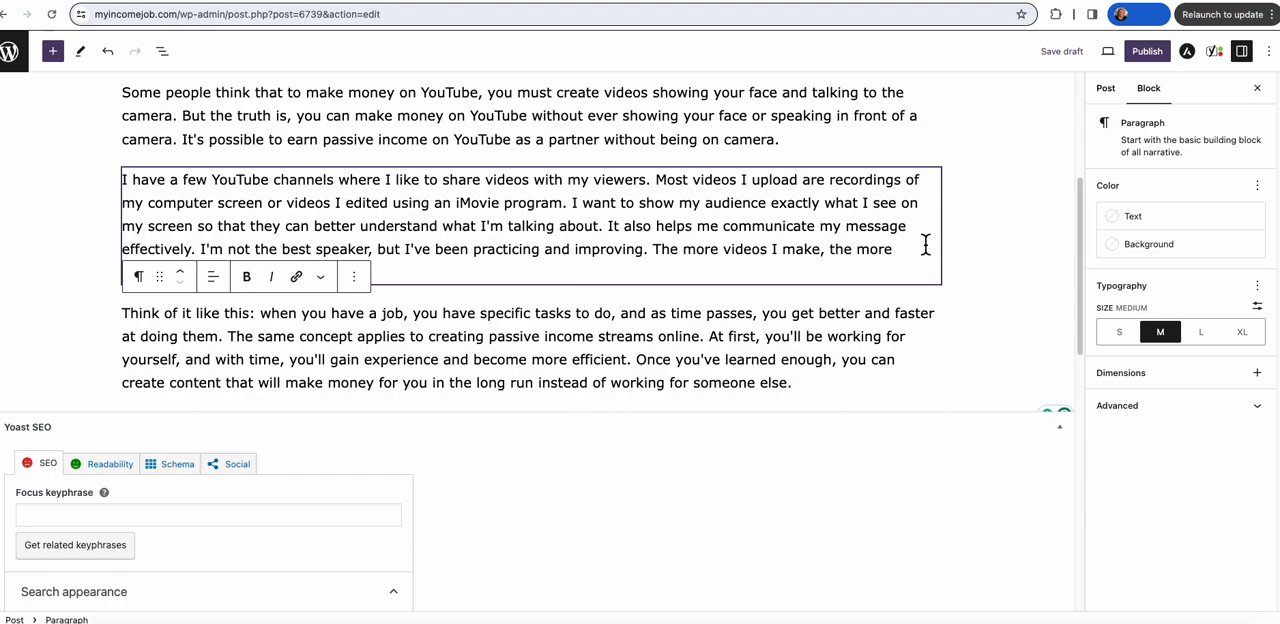
left_click(930, 2)
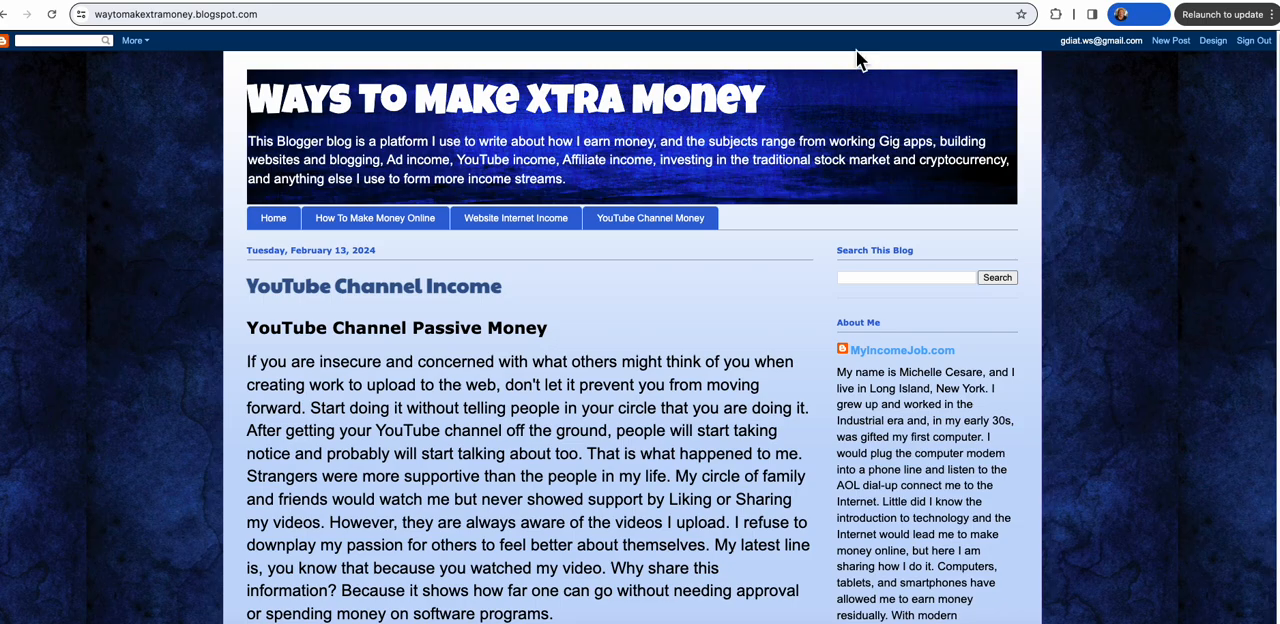
Step: Save the YouTube Channel Money post in WordPress as a draft and leave the post editor
left_click(852, 4)
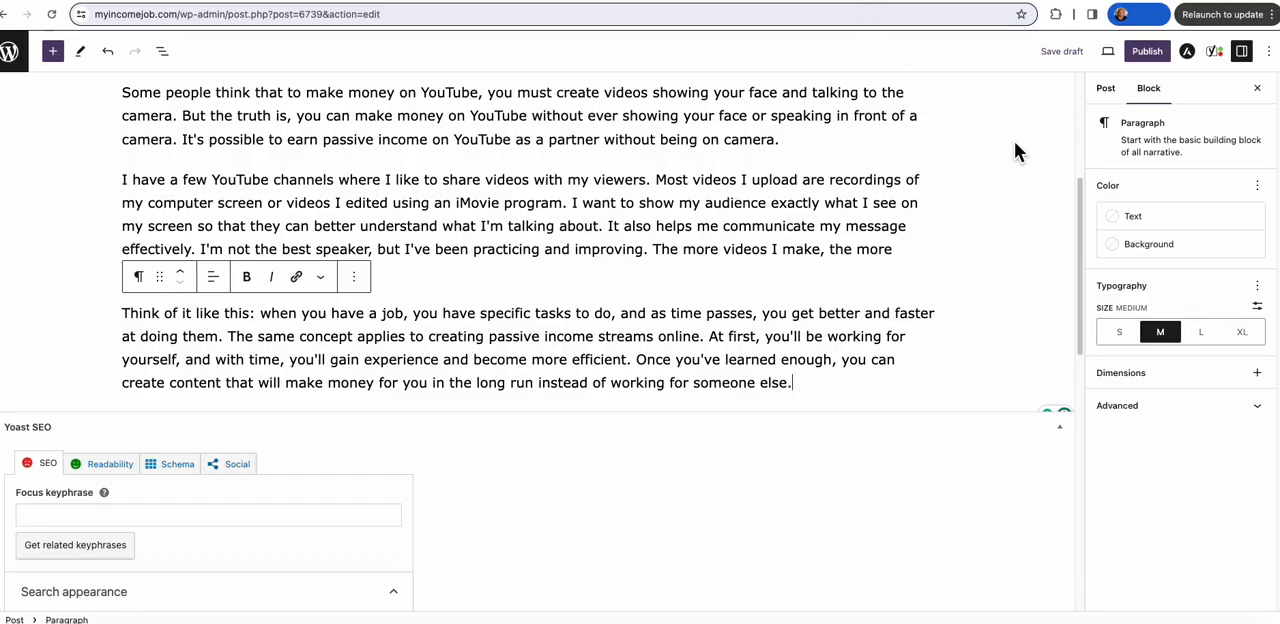
scroll(765, 264, "up", 5)
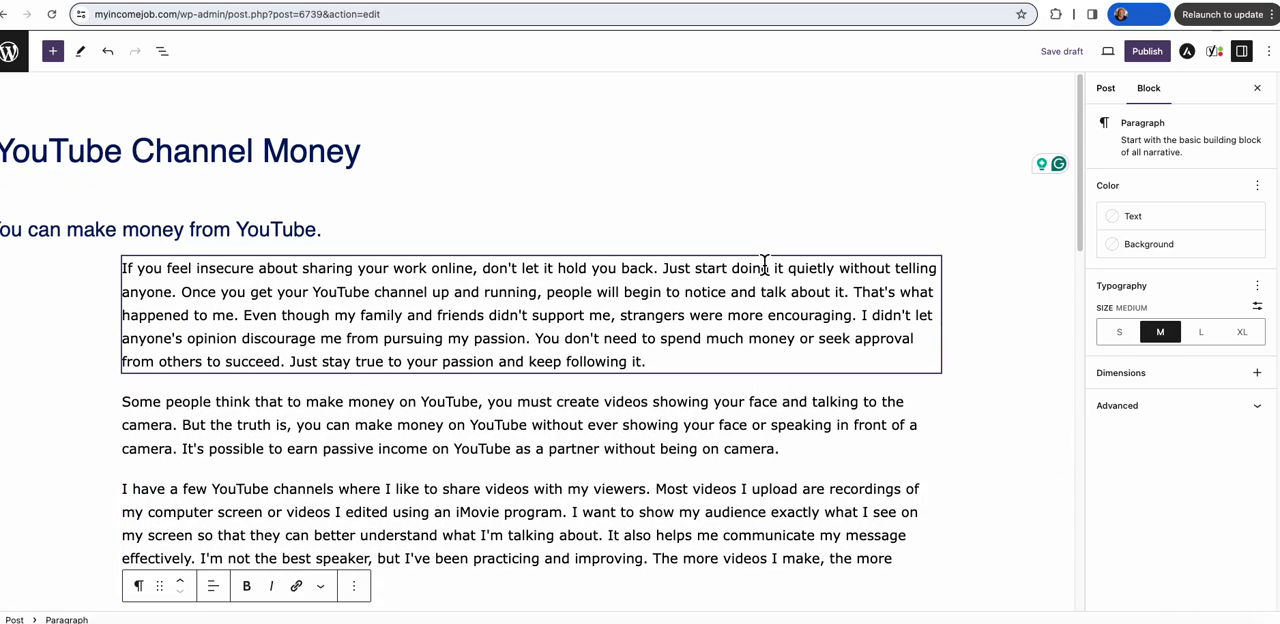
left_click(1054, 56)
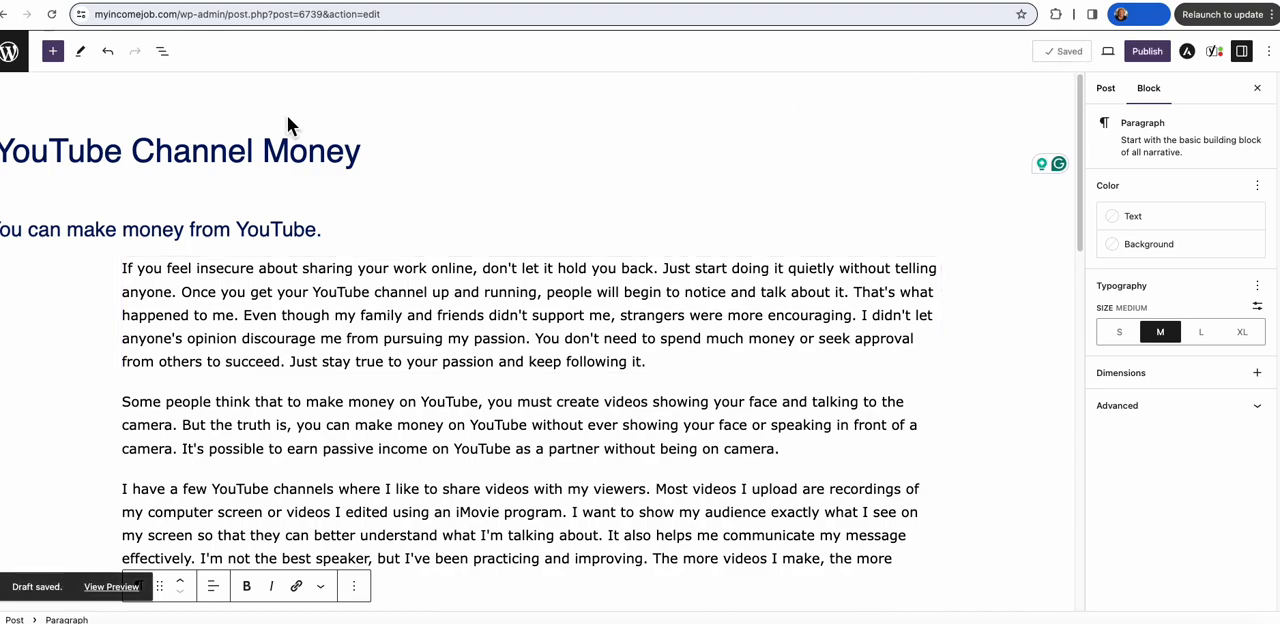
left_click(14, 58)
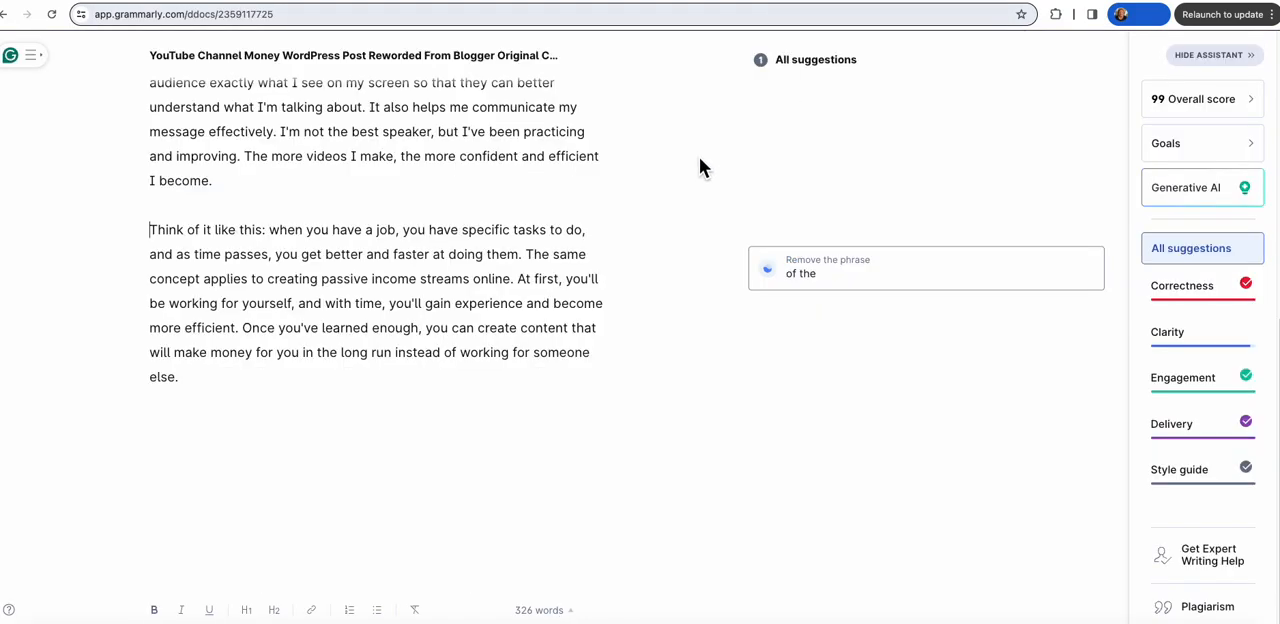
Step: Open myincomejob.com in a new browser tab and look through the blog posts published on its home page
scroll(620, 210, "up", 1)
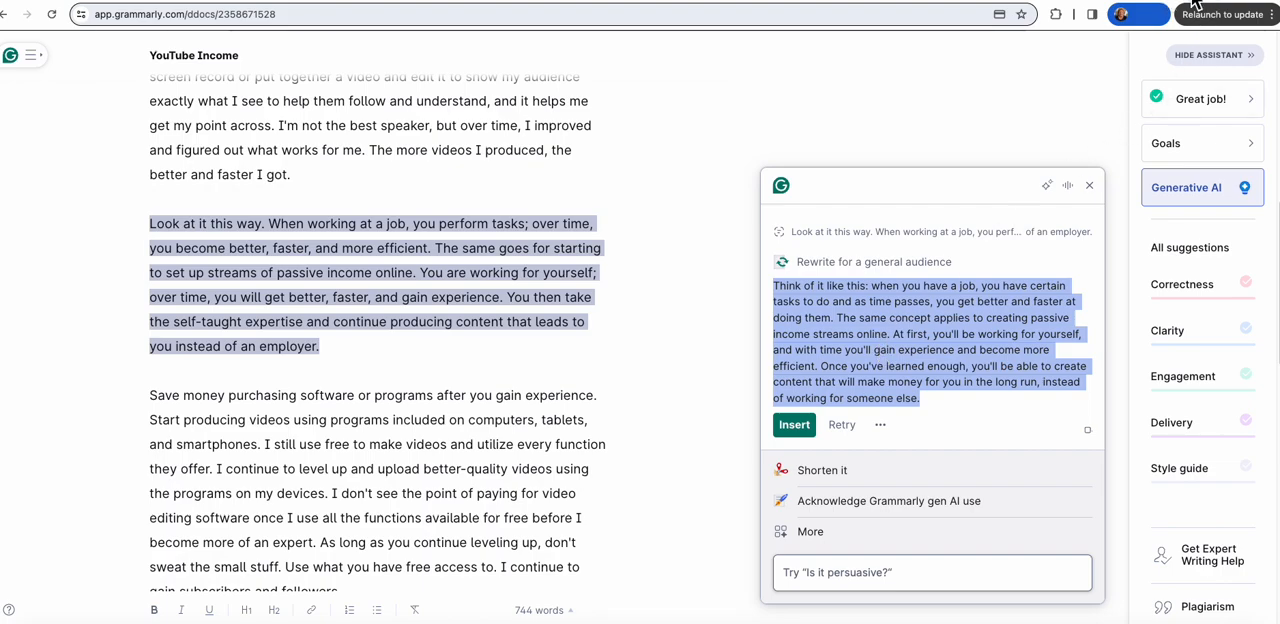
left_click(1221, 1)
left_click(876, 19)
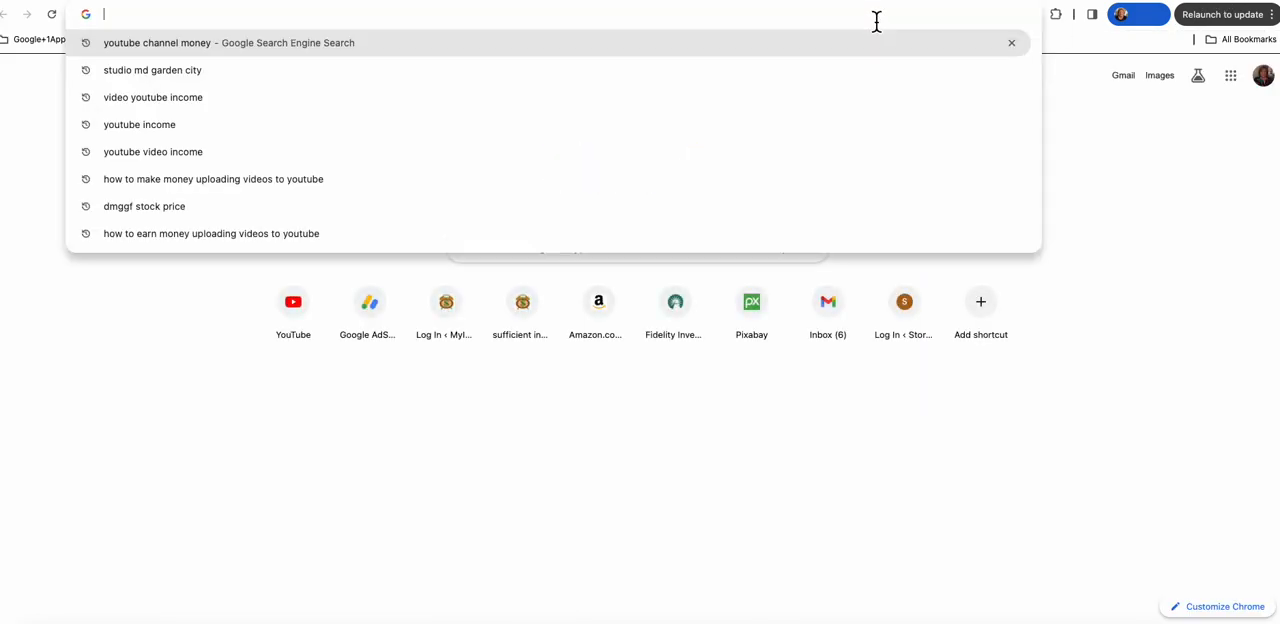
type("myincomejob.com")
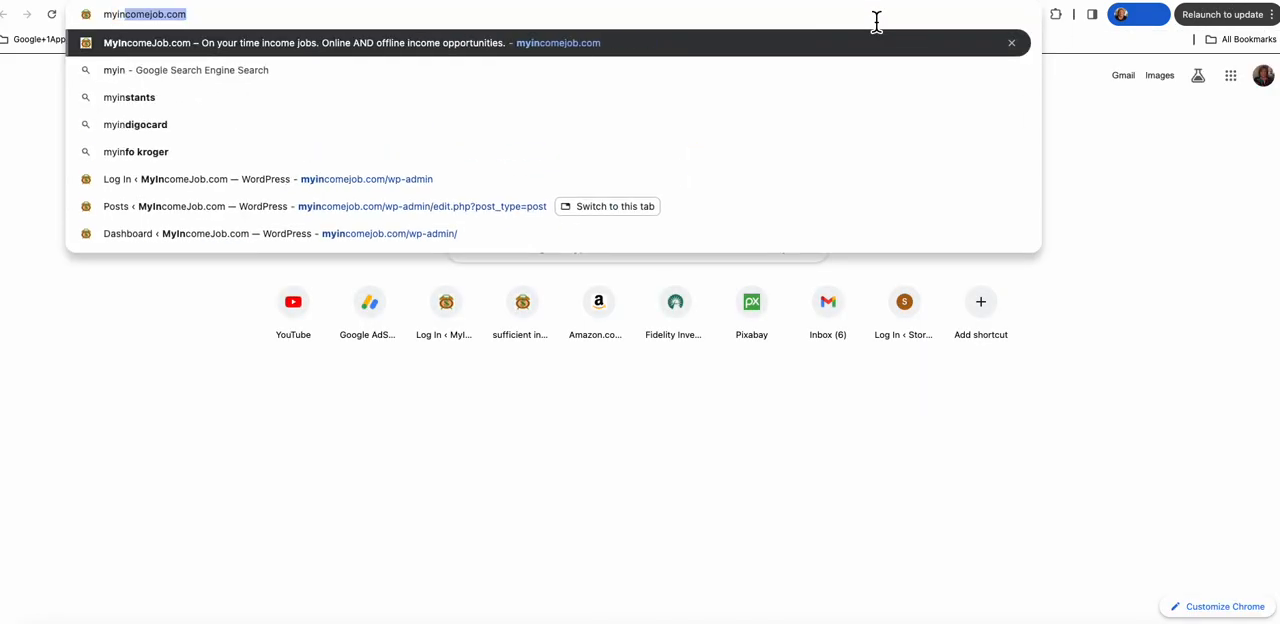
key("Return")
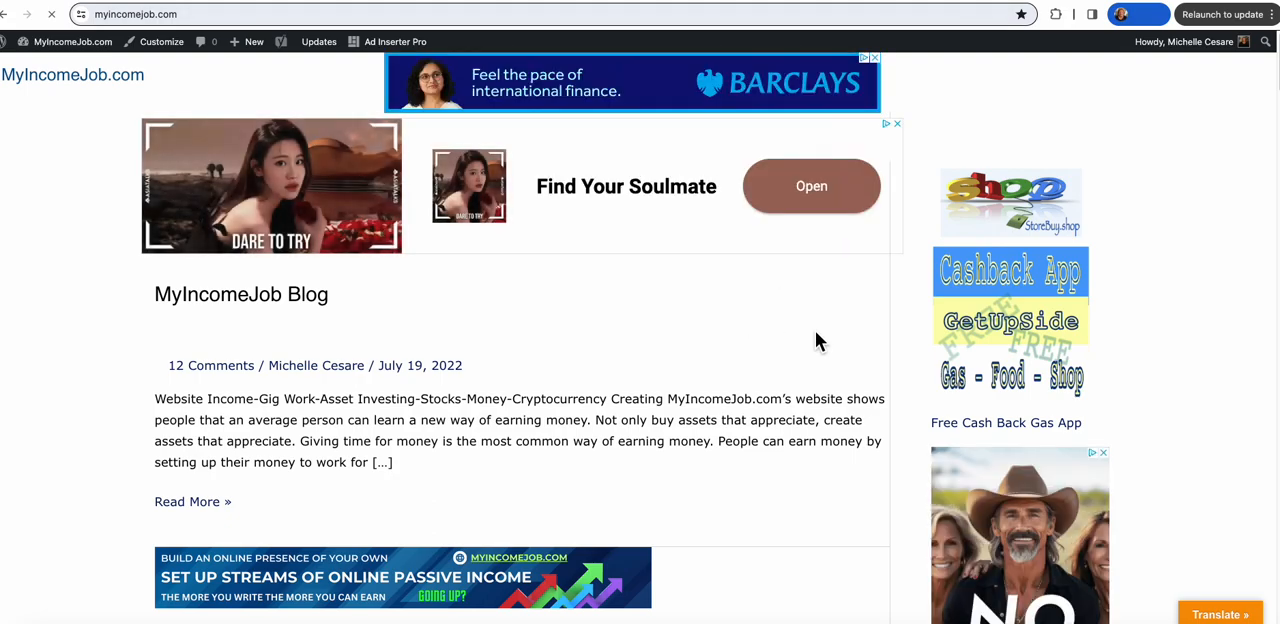
scroll(815, 341, "down", 3)
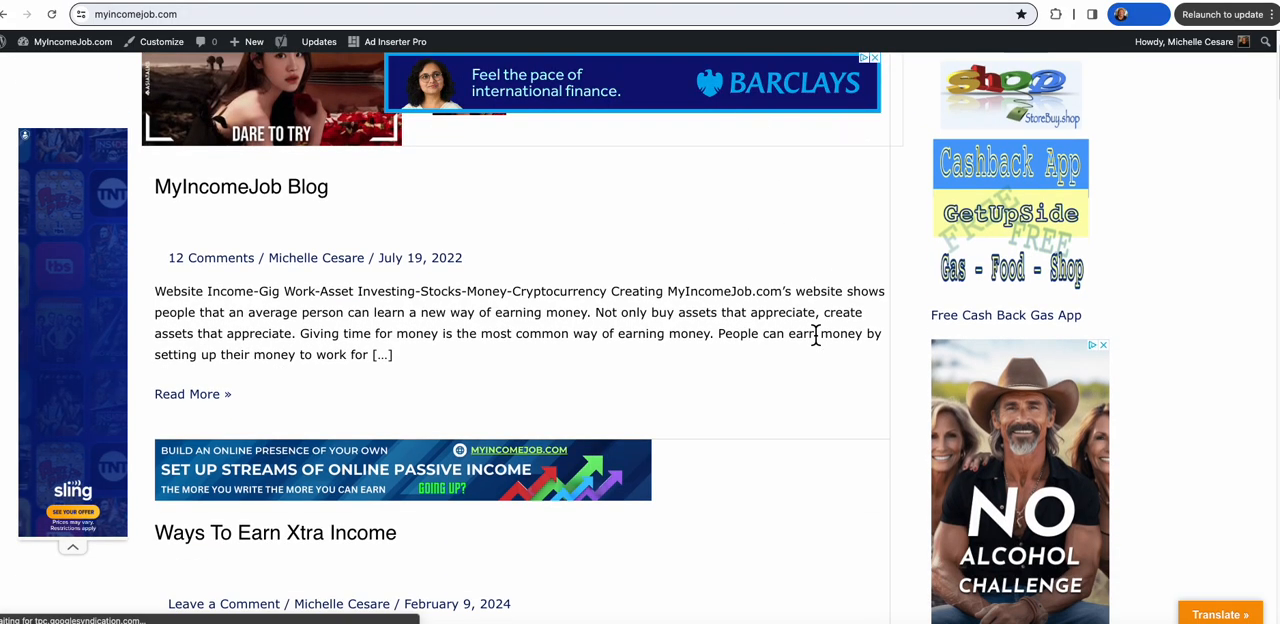
scroll(815, 341, "down", 3)
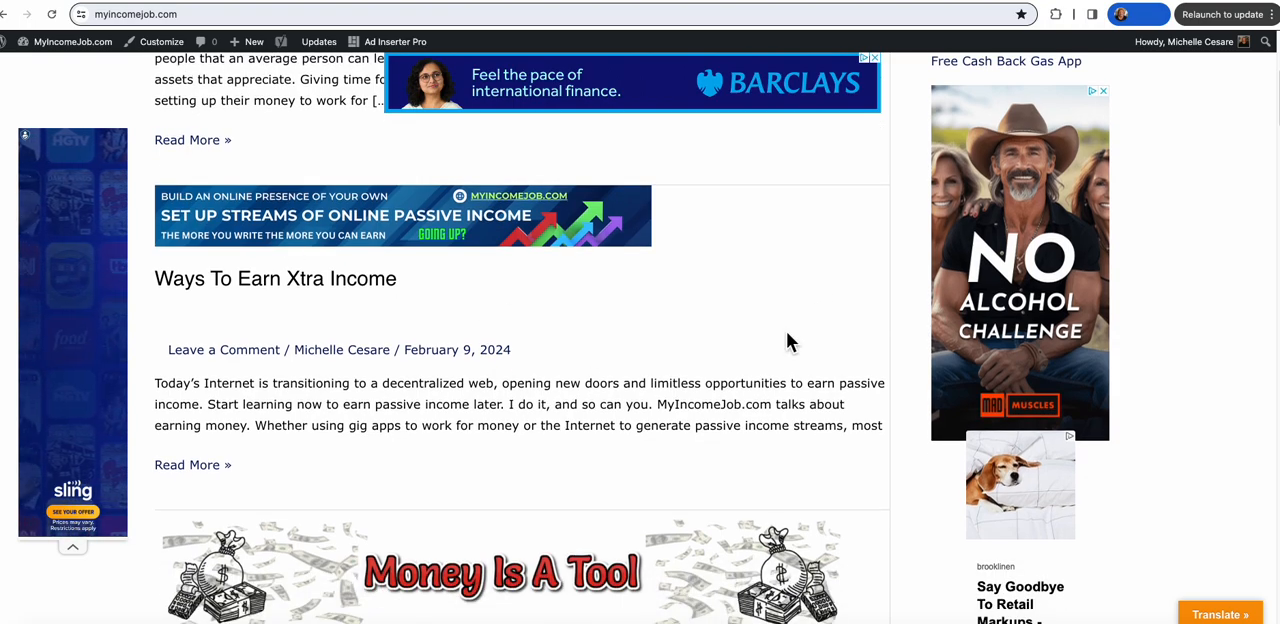
scroll(789, 340, "down", 3)
scroll(793, 343, "down", 6)
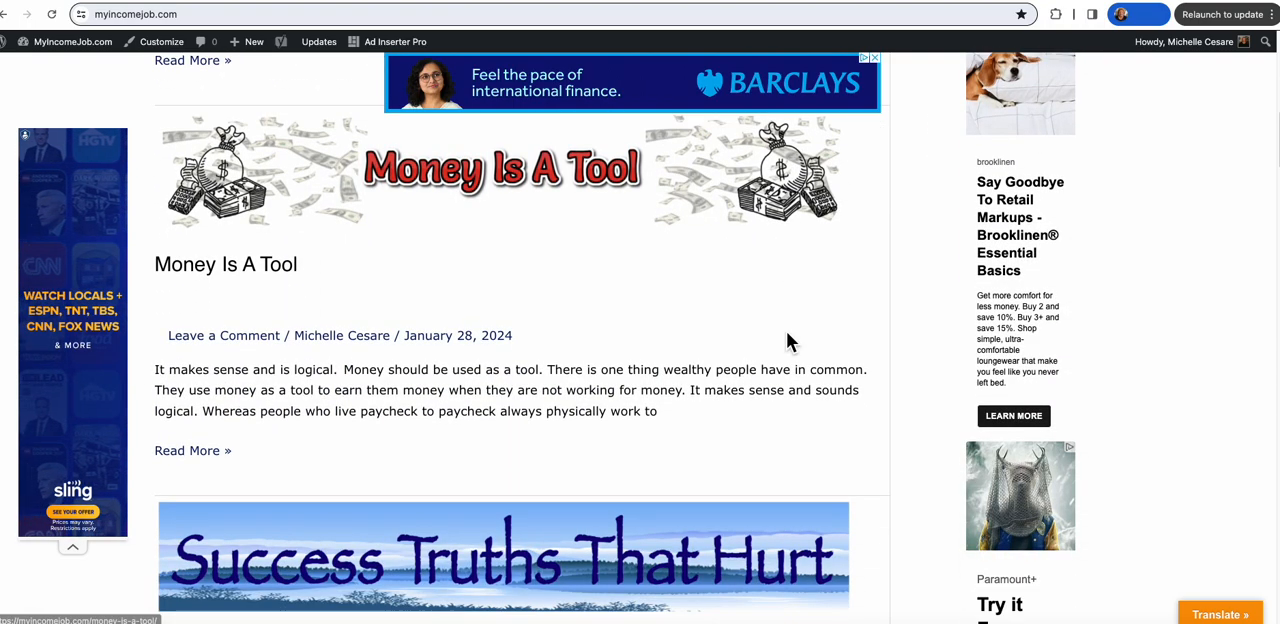